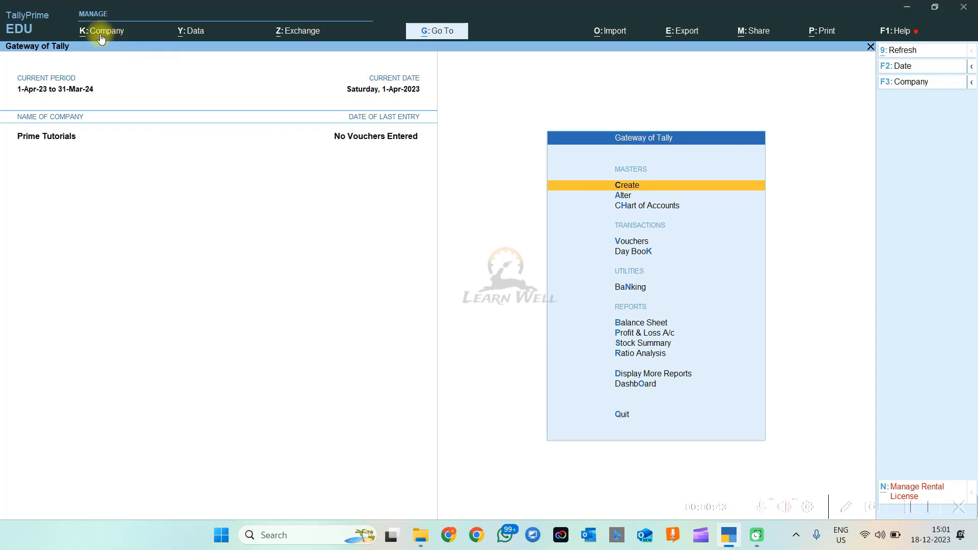
# Open Company Features (F11) for Prime Tutorials from the Company menu
pyautogui.click(102, 39)
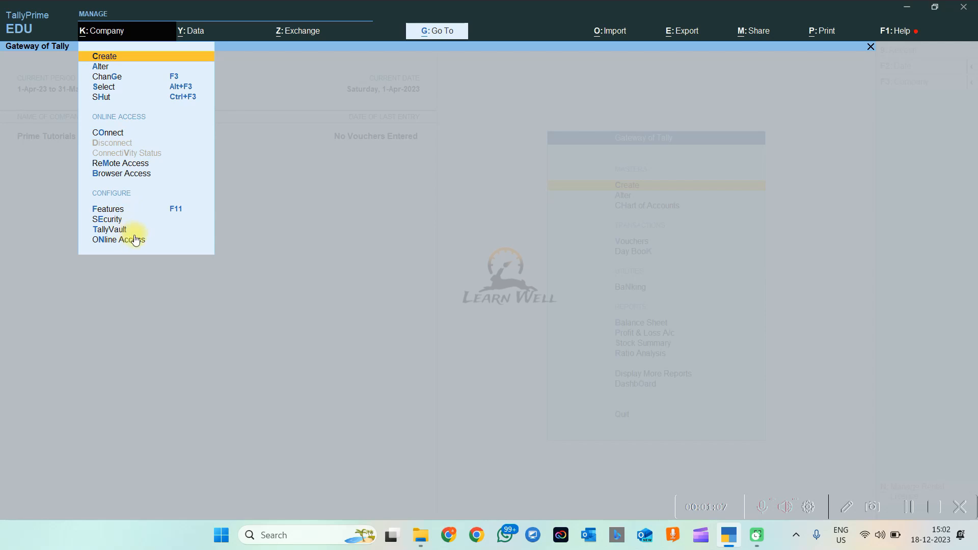
pyautogui.click(121, 211)
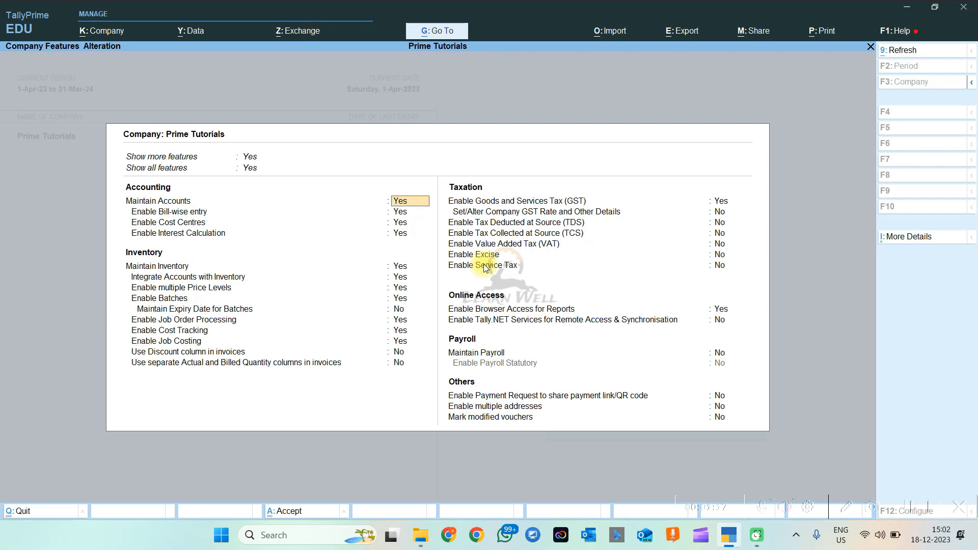
pyautogui.click(250, 168)
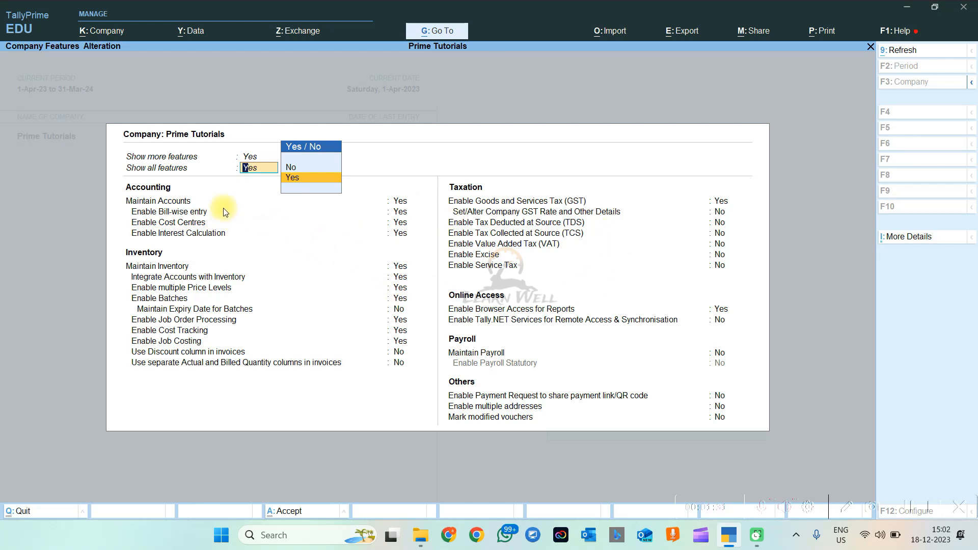
pyautogui.press('Return')
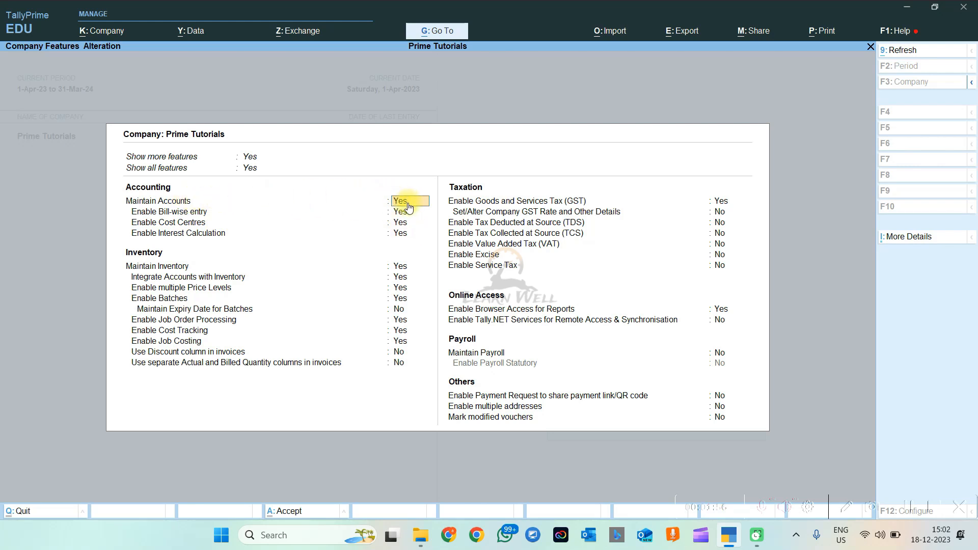
pyautogui.click(401, 268)
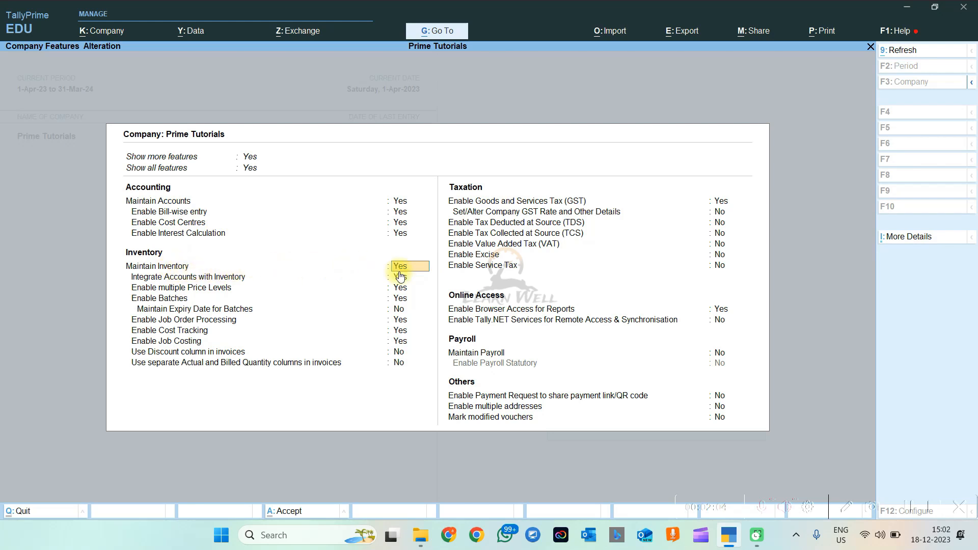
pyautogui.click(400, 211)
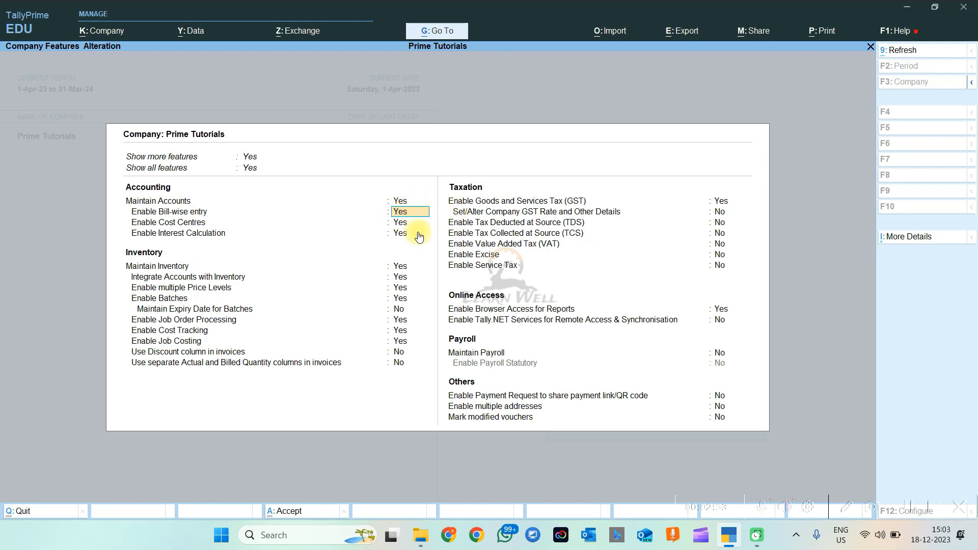
pyautogui.press('Return')
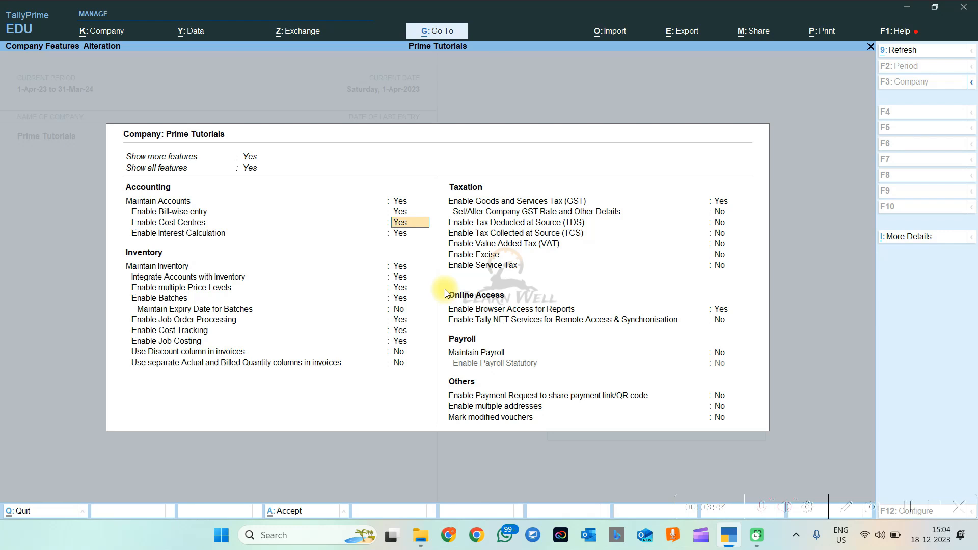
pyautogui.press('Return')
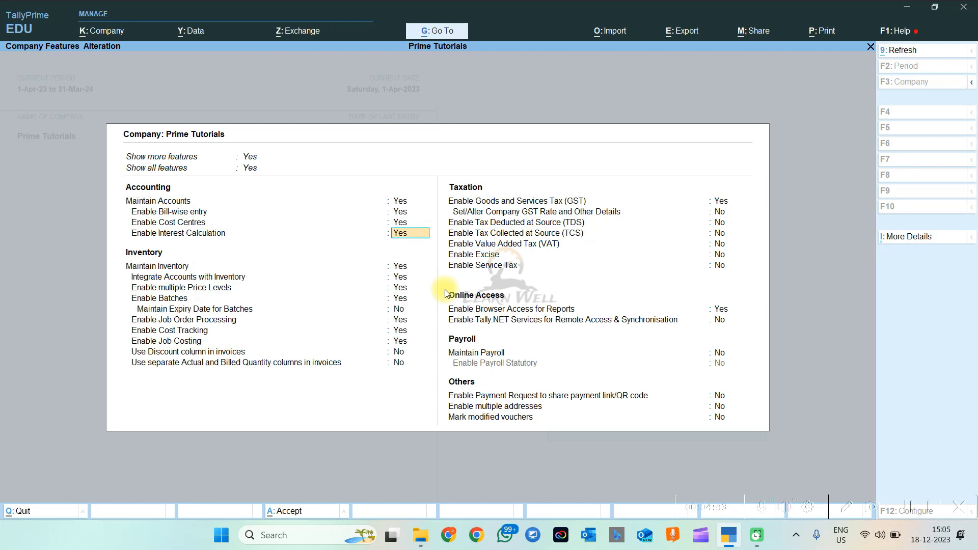
pyautogui.press('Return')
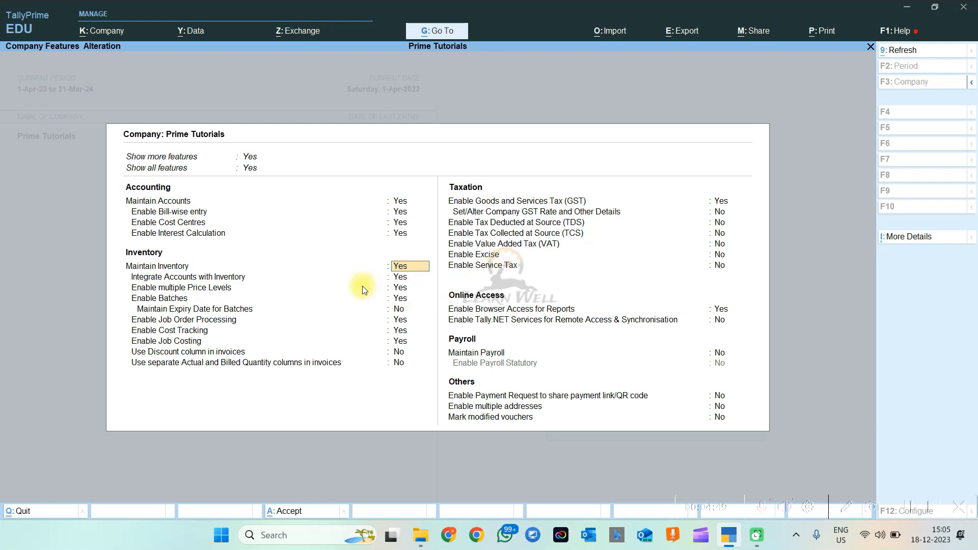
# Set Maintain Expiry Date for Batches to Yes
pyautogui.press('Return')
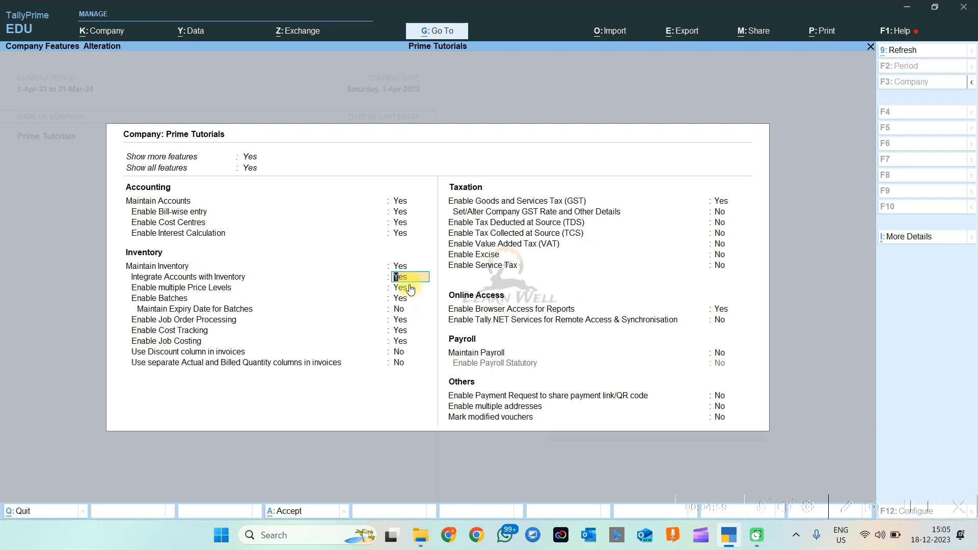
pyautogui.click(411, 288)
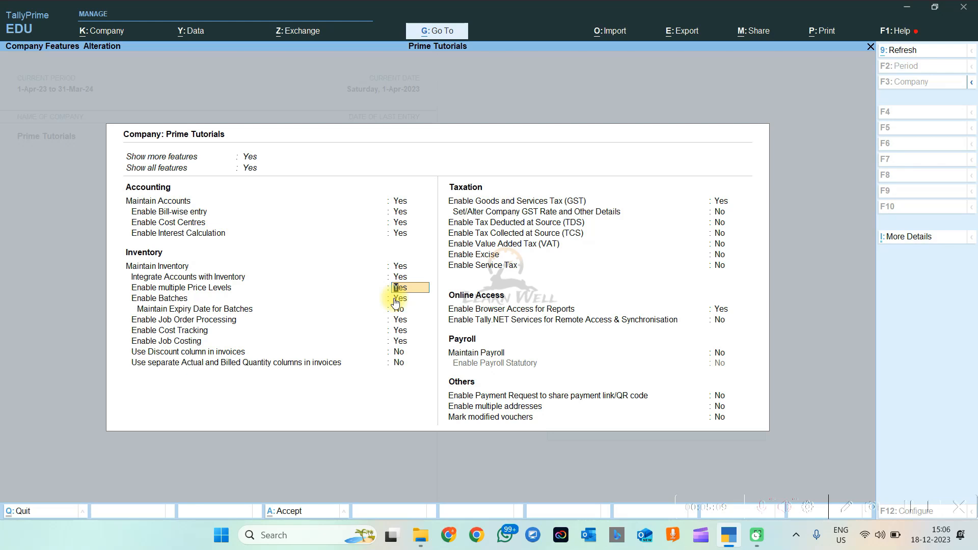
pyautogui.click(396, 300)
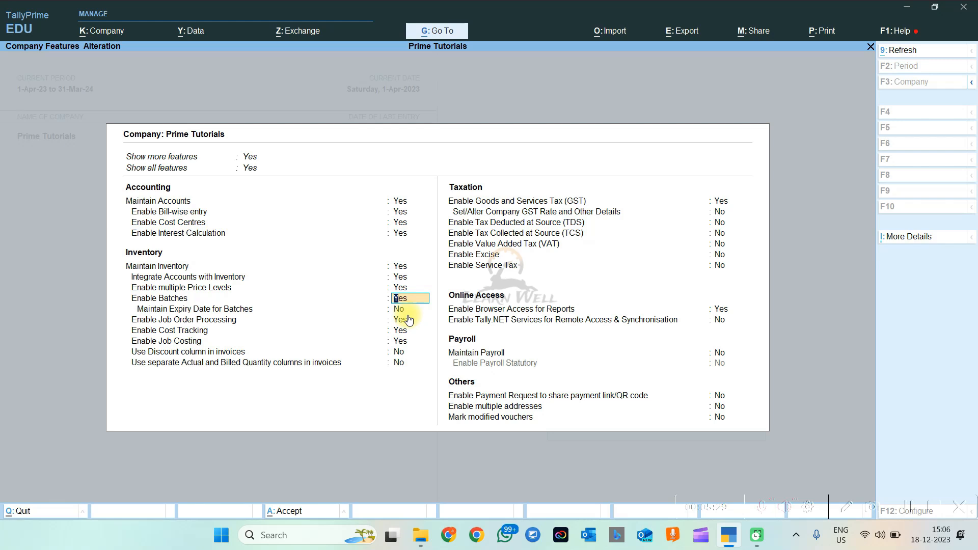
pyautogui.press('Return')
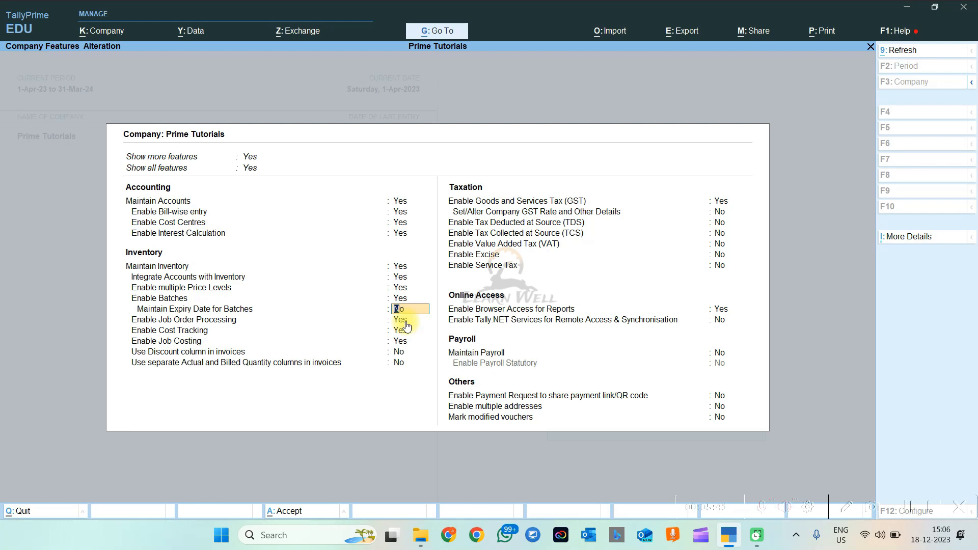
pyautogui.write('Y')
pyautogui.press('Return')
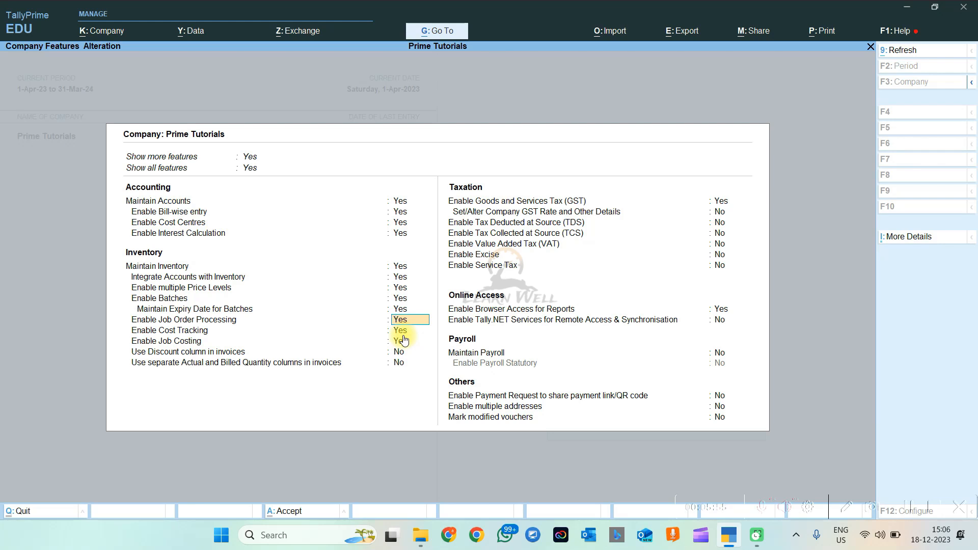
# Move past cost tracking and job costing, then relaunch TallyPrime from its desktop icon
pyautogui.press('Return')
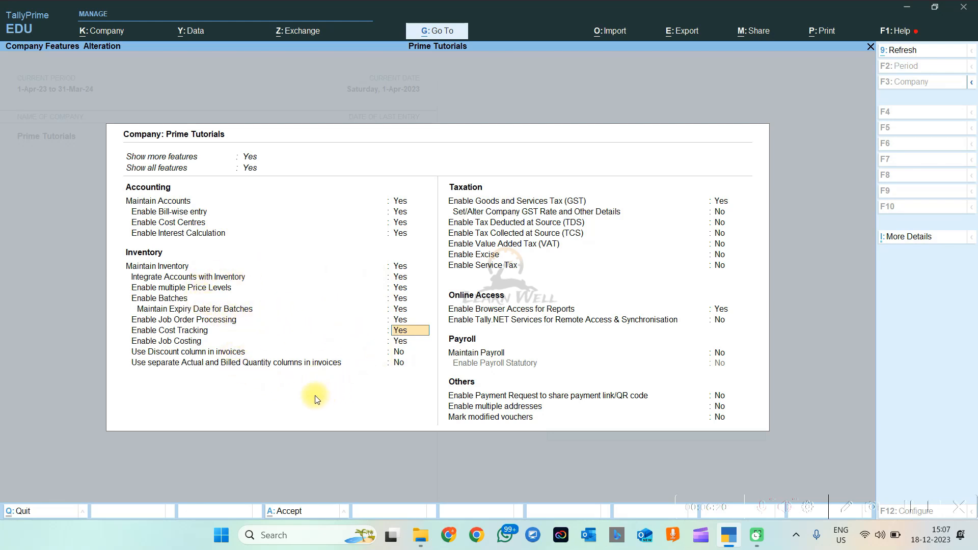
pyautogui.press('Return')
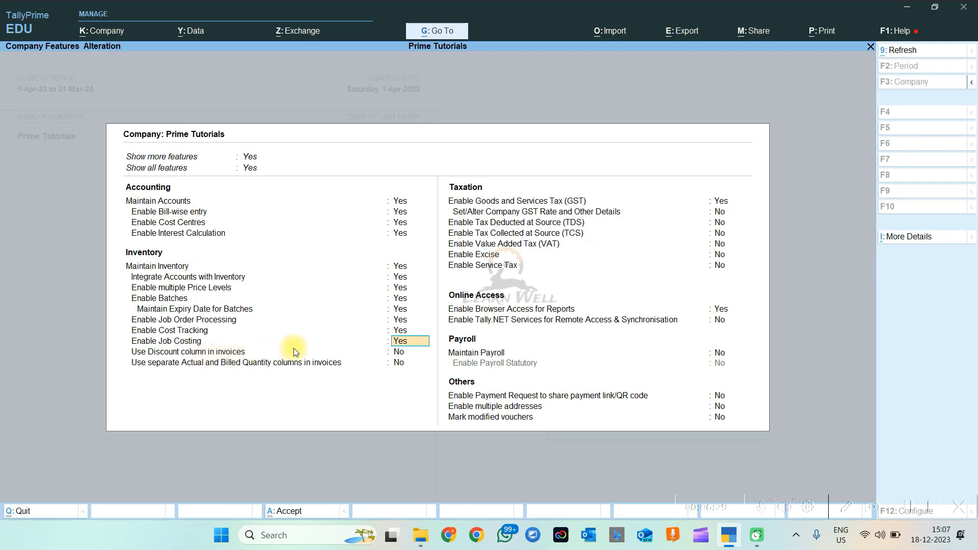
pyautogui.click(403, 355)
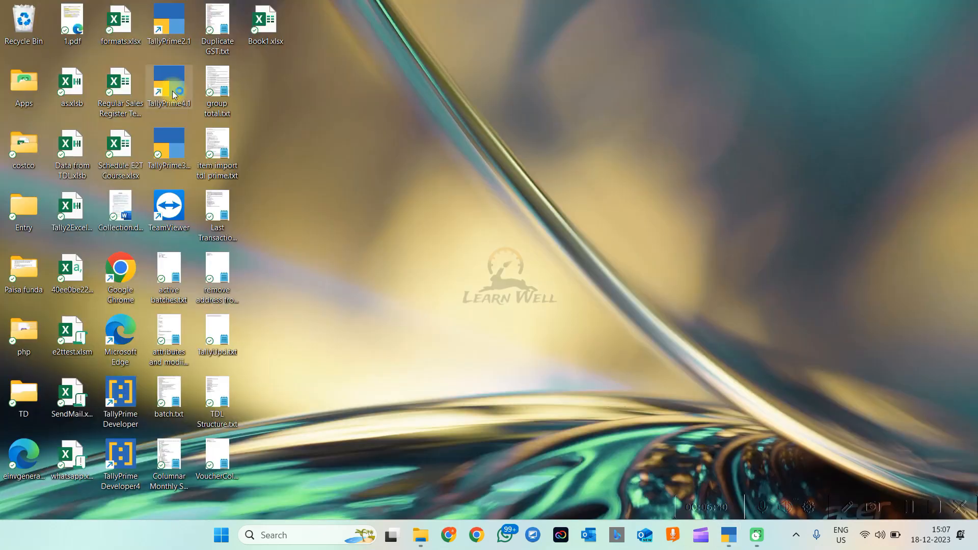
pyautogui.doubleClick(172, 91)
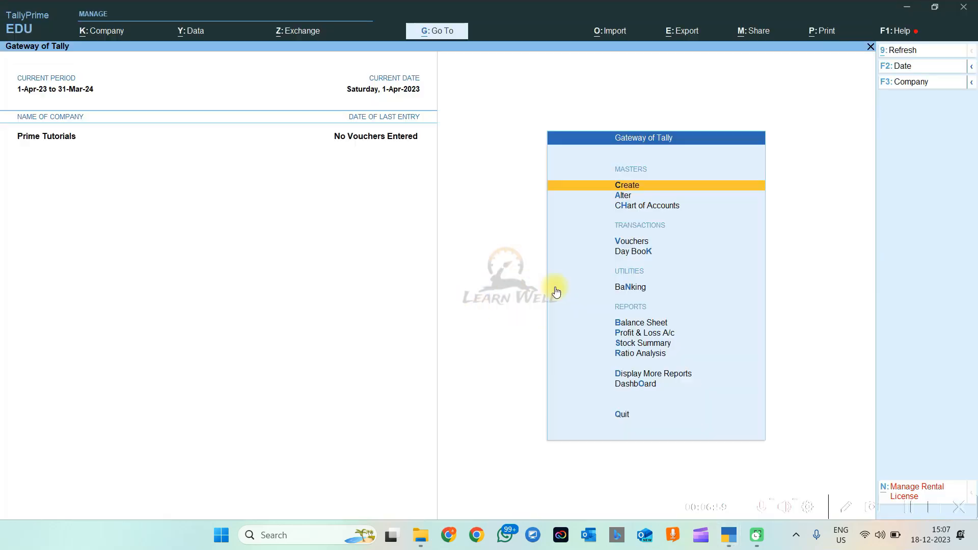
# Decline licence renewal and start a Cash Sales voucher in Item Invoice mode
pyautogui.press('v')
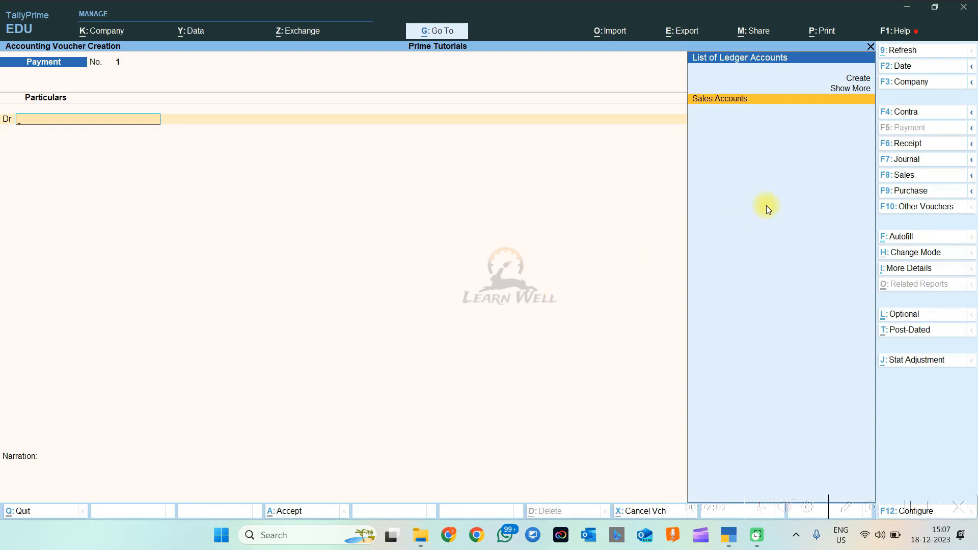
pyautogui.click(911, 175)
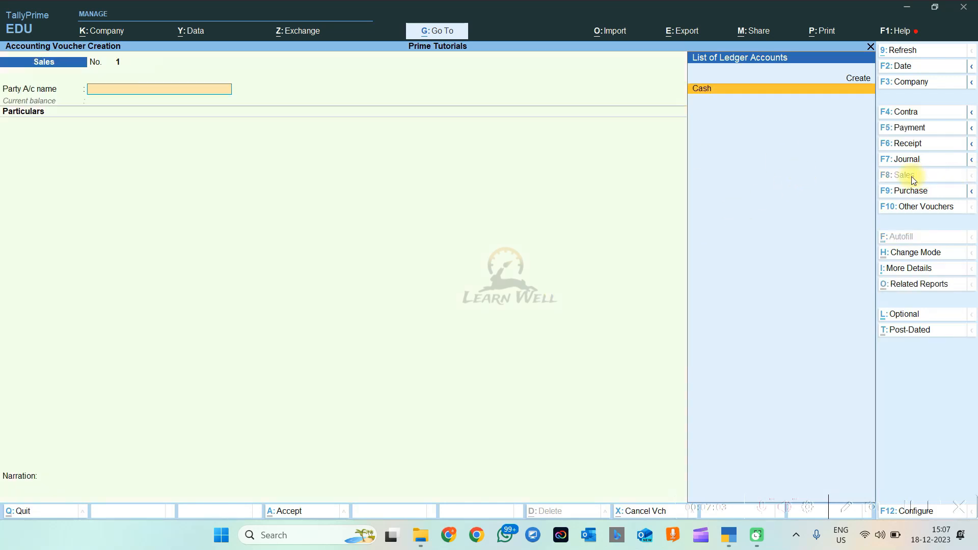
pyautogui.press('Return')
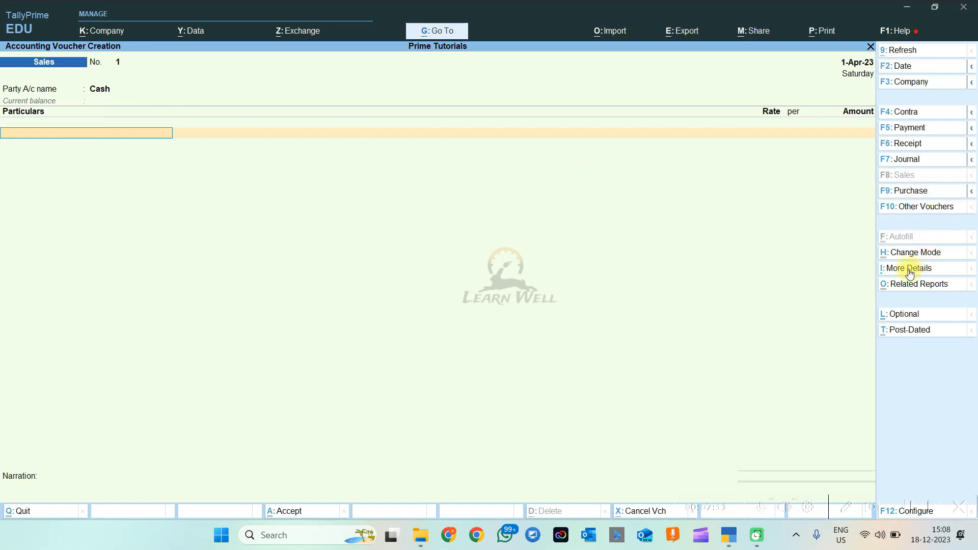
pyautogui.click(917, 253)
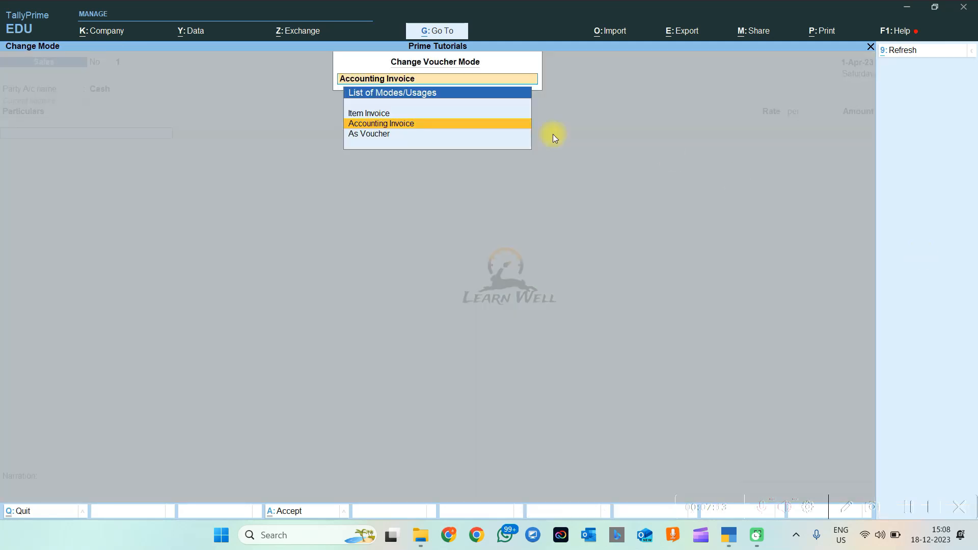
pyautogui.click(379, 119)
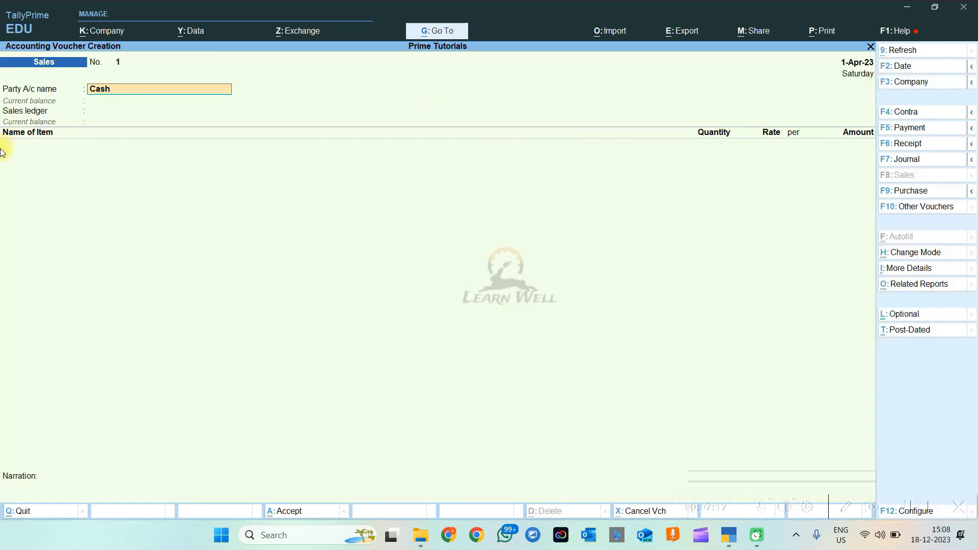
# Create a new stock item from the first item line's stock item list
pyautogui.click(30, 157)
pyautogui.press('space')
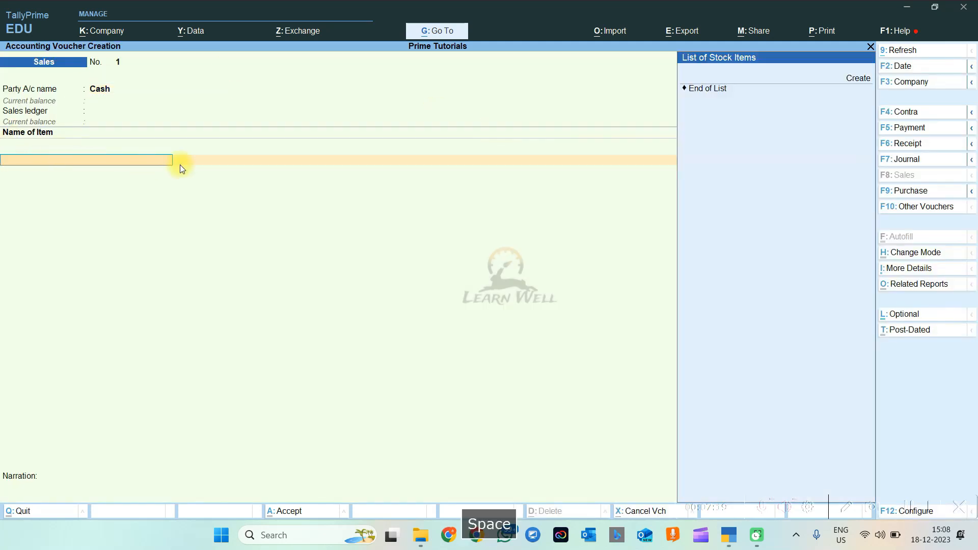
pyautogui.press('Down')
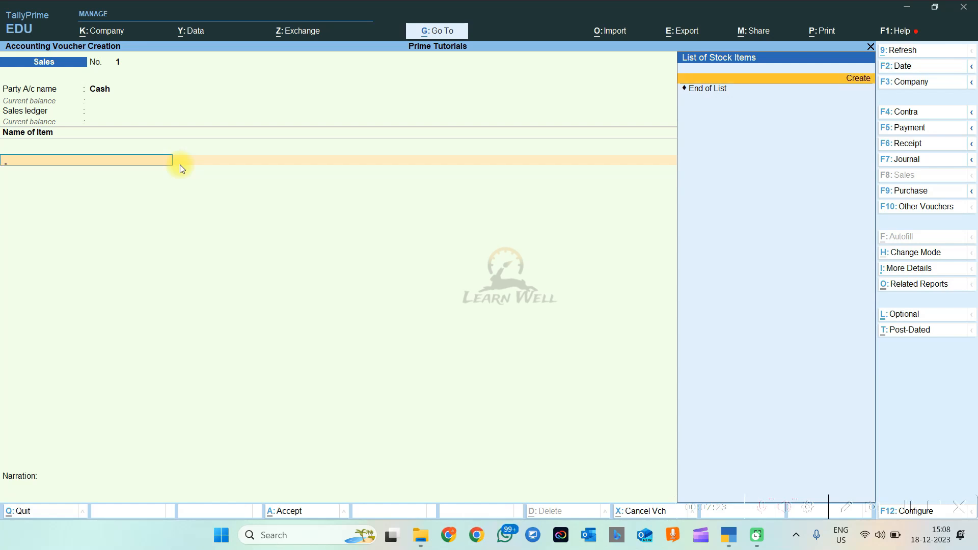
pyautogui.press('Return')
# Name the new stock item A and open its F12 Configuration
pyautogui.write('A')
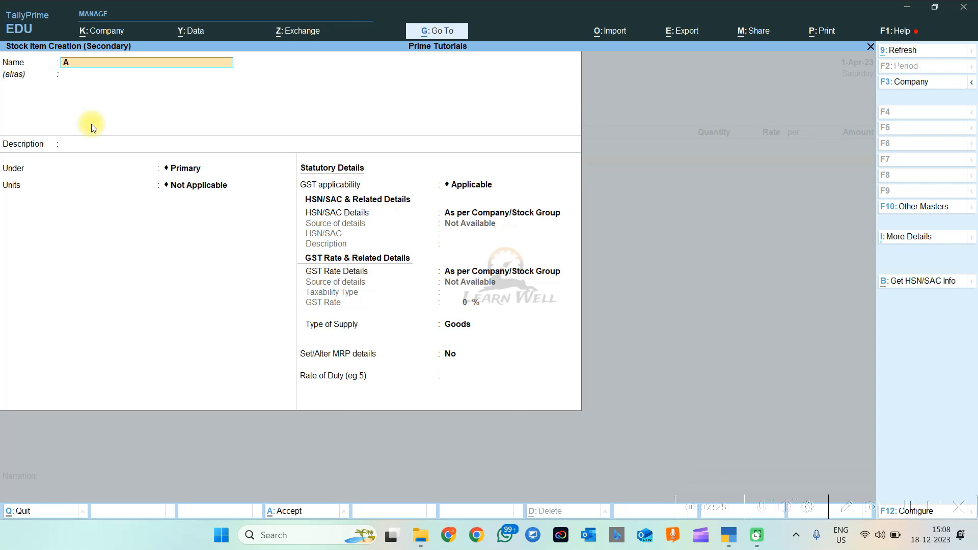
pyautogui.press('Return')
pyautogui.press('Return')
pyautogui.press('Return')
pyautogui.press('Return')
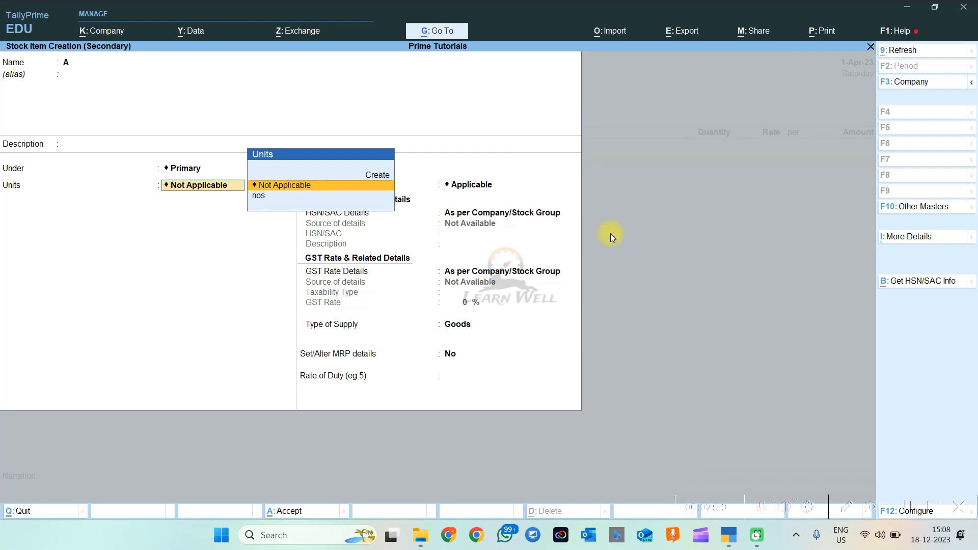
pyautogui.press('F12')
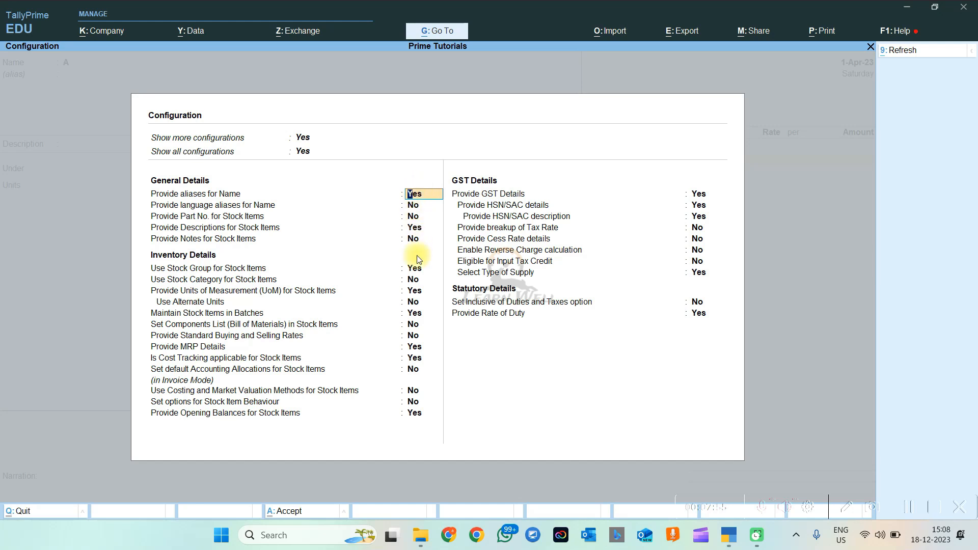
# Set Use Stock Category, Bill of Materials and Standard Rates to Yes in the configuration
pyautogui.press('Return')
pyautogui.press('Return')
pyautogui.press('Return')
pyautogui.press('Return')
pyautogui.press('Return')
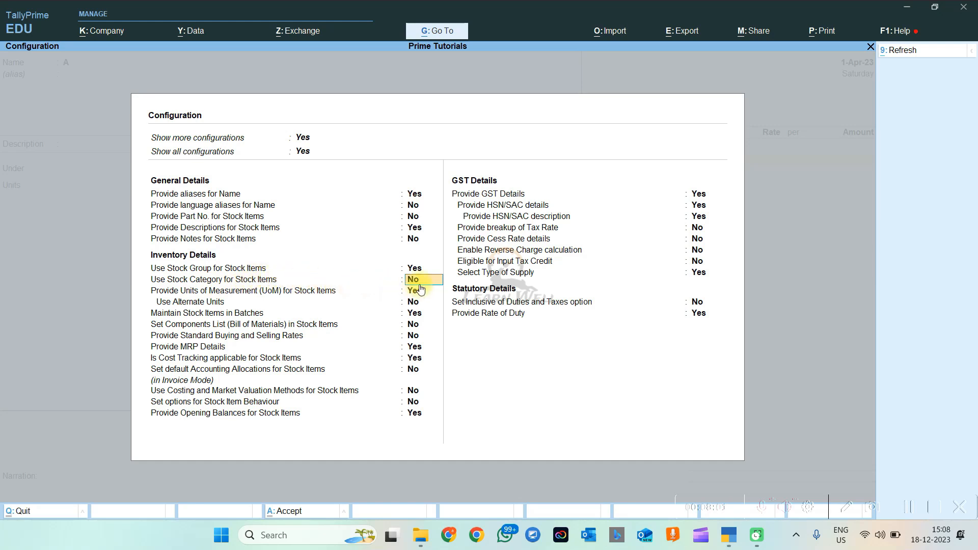
pyautogui.write('Y')
pyautogui.press('Return')
pyautogui.press('Return')
pyautogui.press('Return')
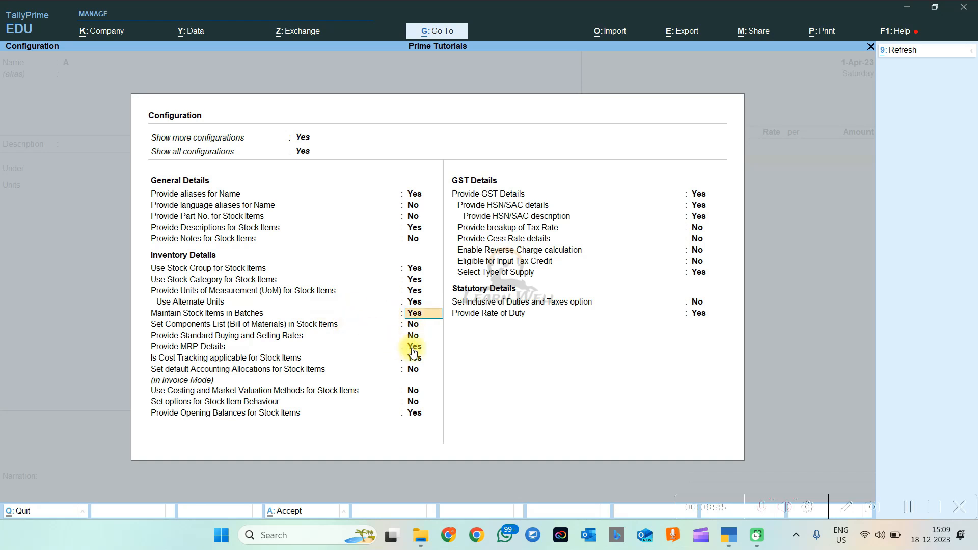
pyautogui.press('Return')
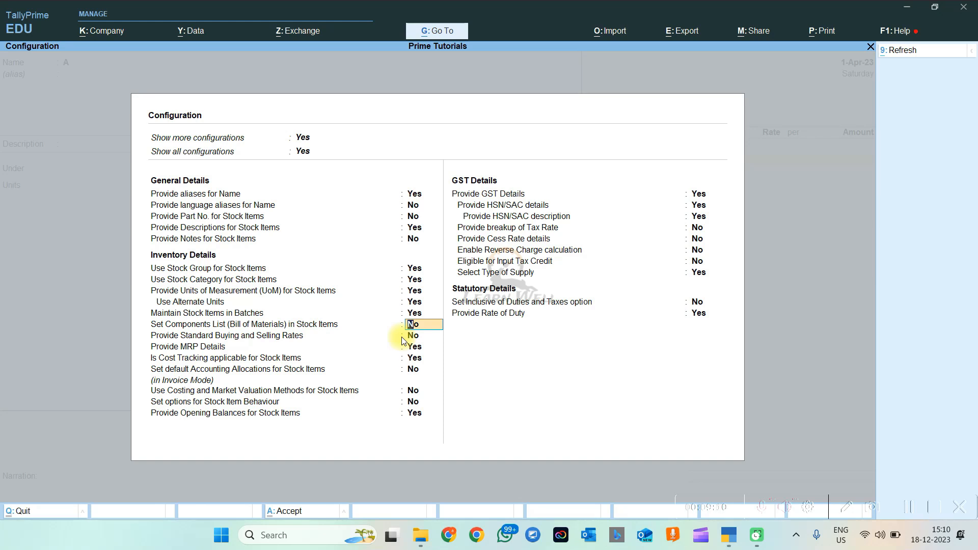
pyautogui.write('Y')
pyautogui.press('Return')
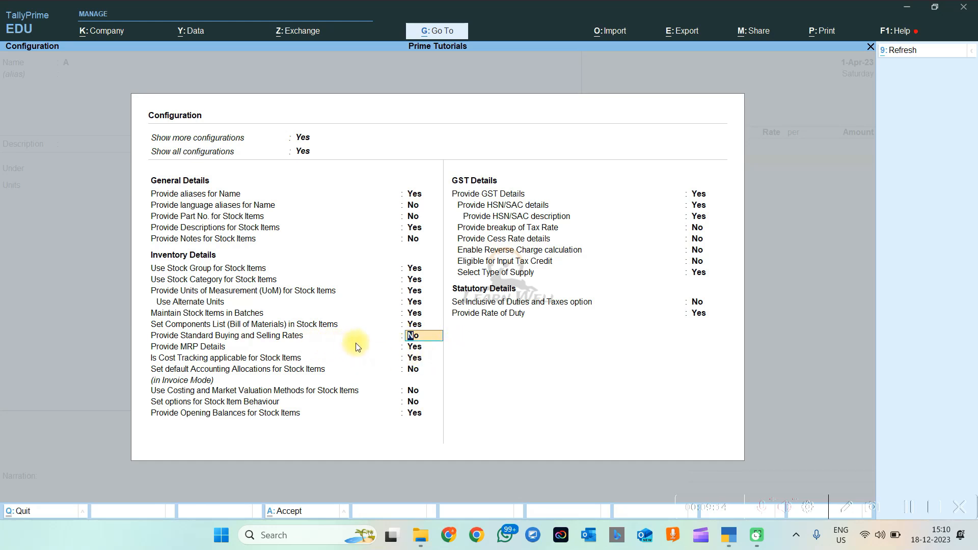
pyautogui.write('Y')
pyautogui.press('Return')
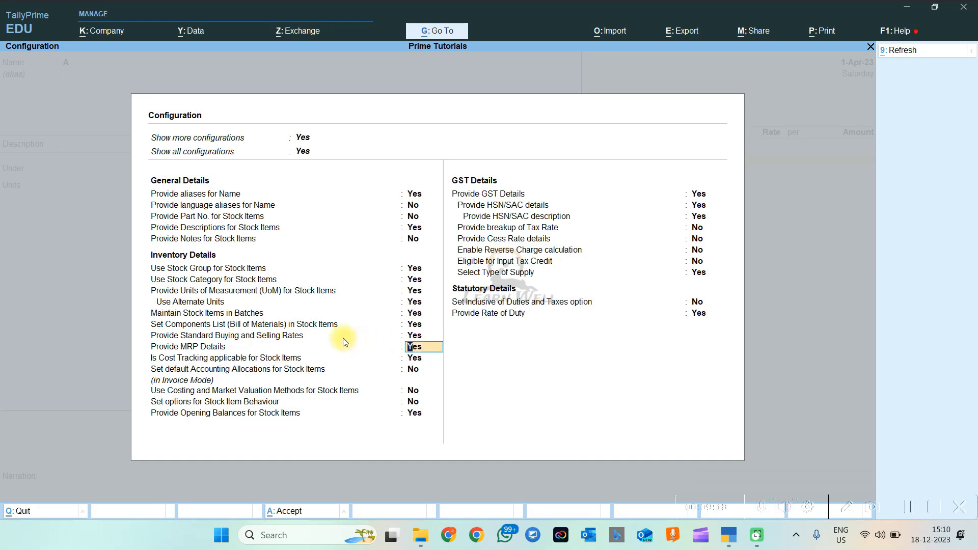
# Enable default accounting allocations, costing methods and behaviour options, then accept the configuration
pyautogui.press('Return')
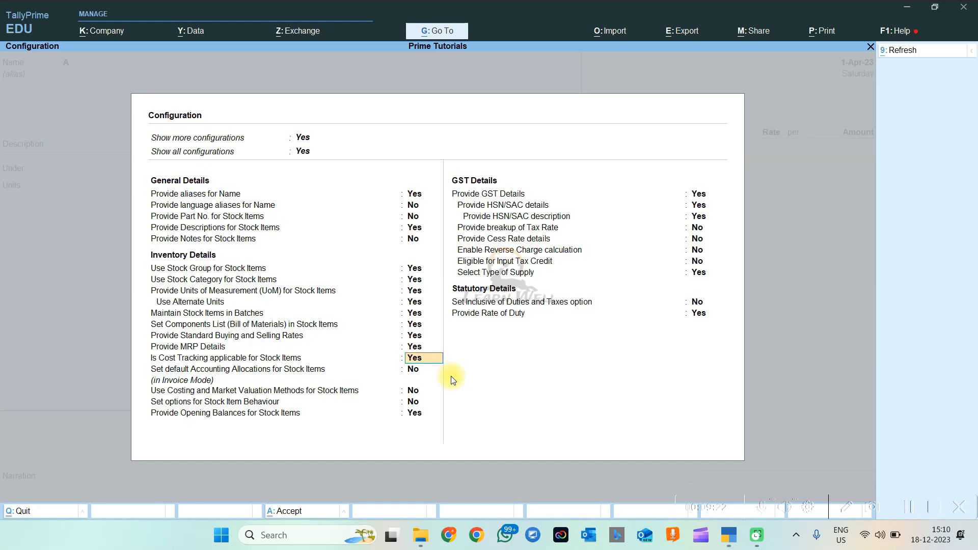
pyautogui.press('Return')
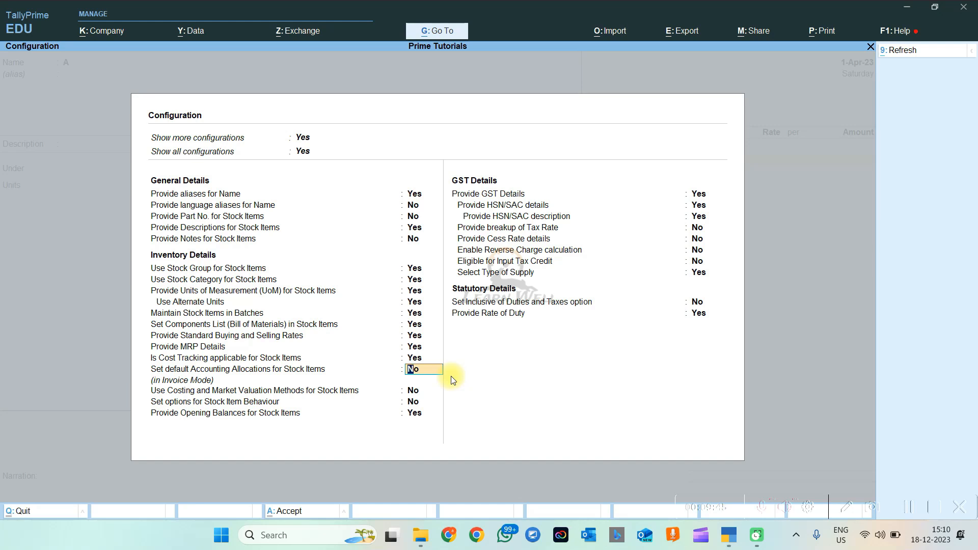
pyautogui.press('y')
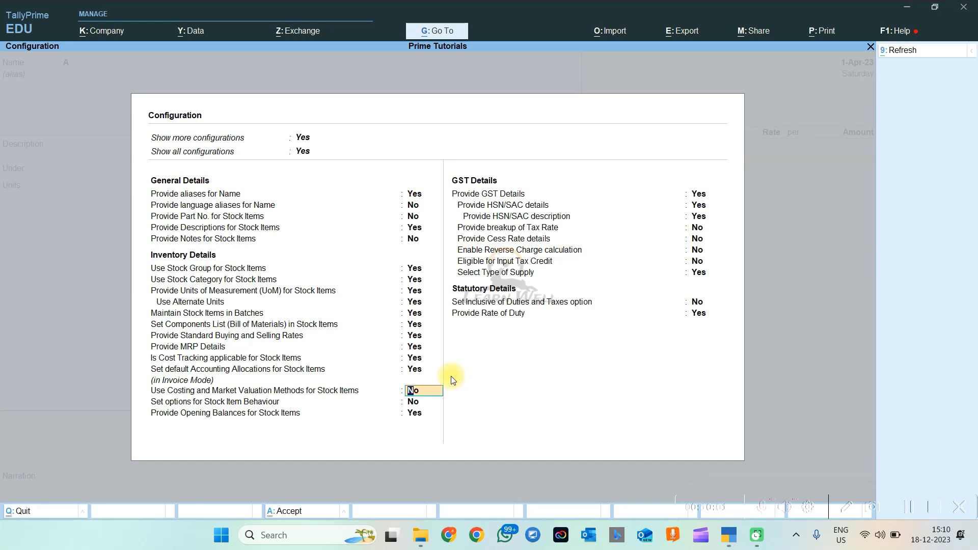
pyautogui.write('y')
pyautogui.press('Return')
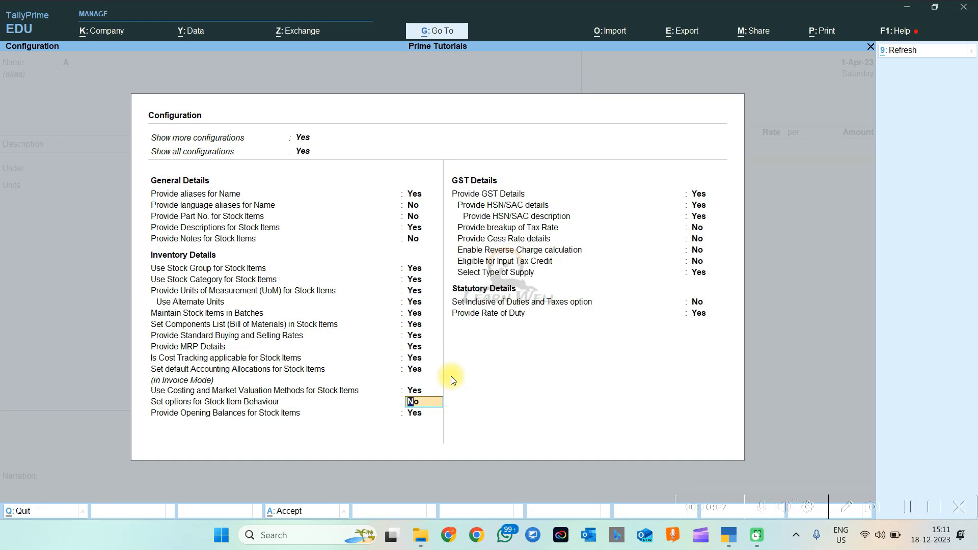
pyautogui.write('Y')
pyautogui.press('Return')
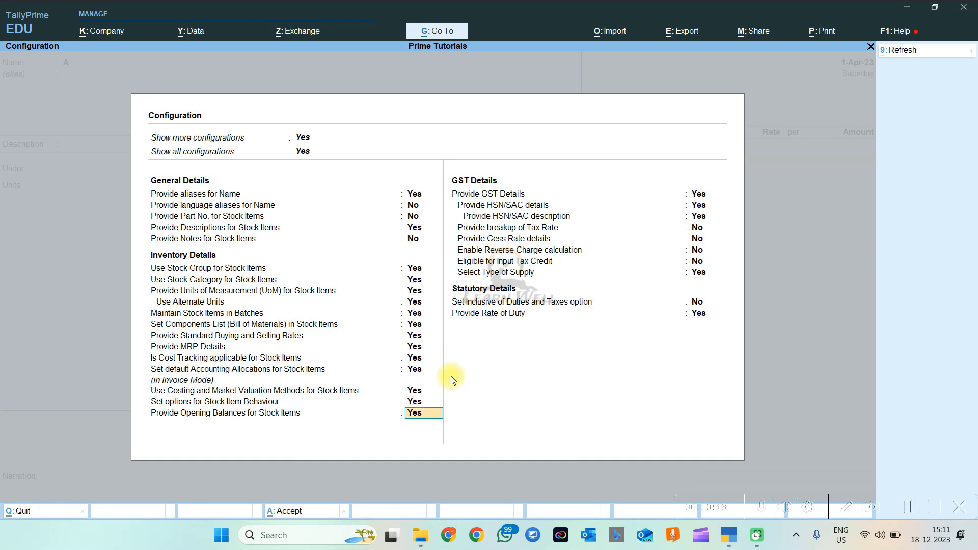
pyautogui.press('Return')
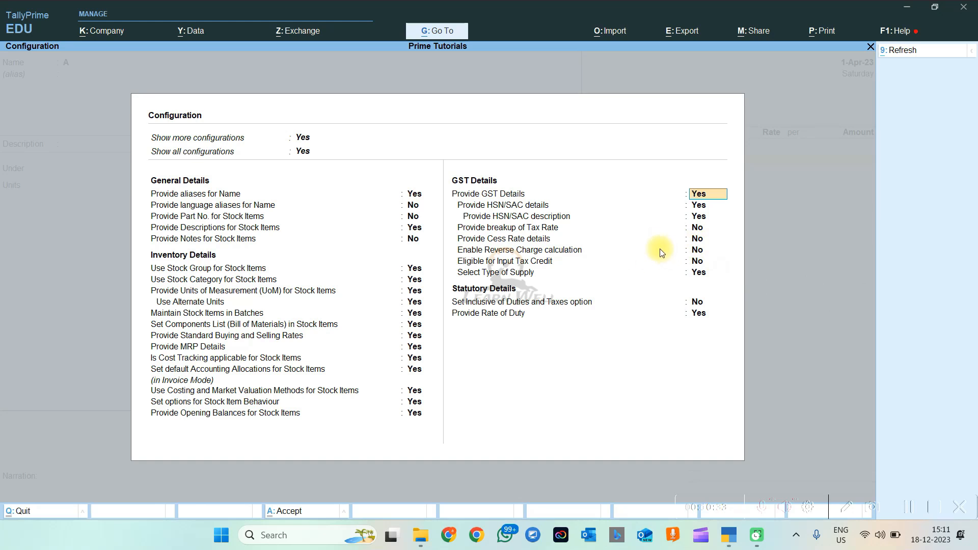
pyautogui.press('Down')
pyautogui.press('Down')
pyautogui.press('Down')
pyautogui.press('Down')
pyautogui.press('Down')
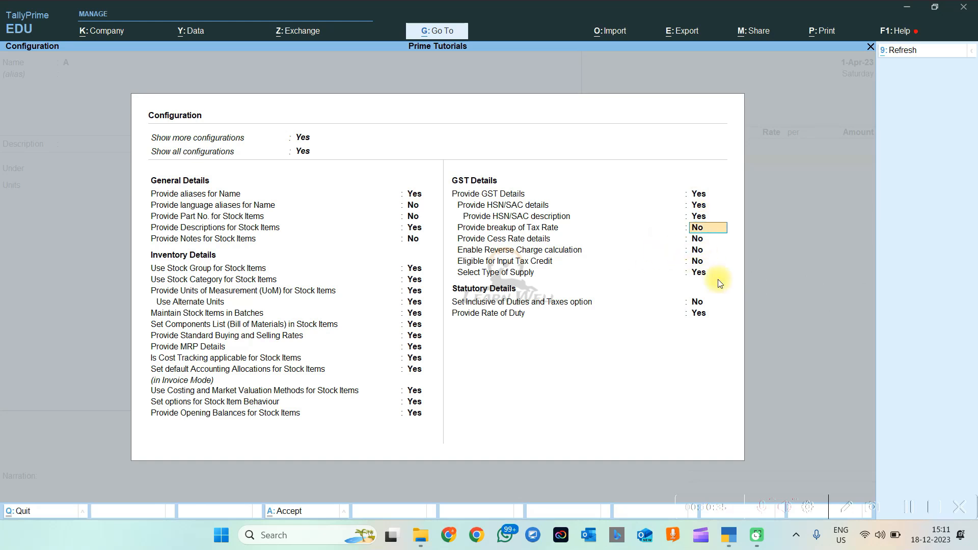
pyautogui.hotkey('ctrl', 'a')
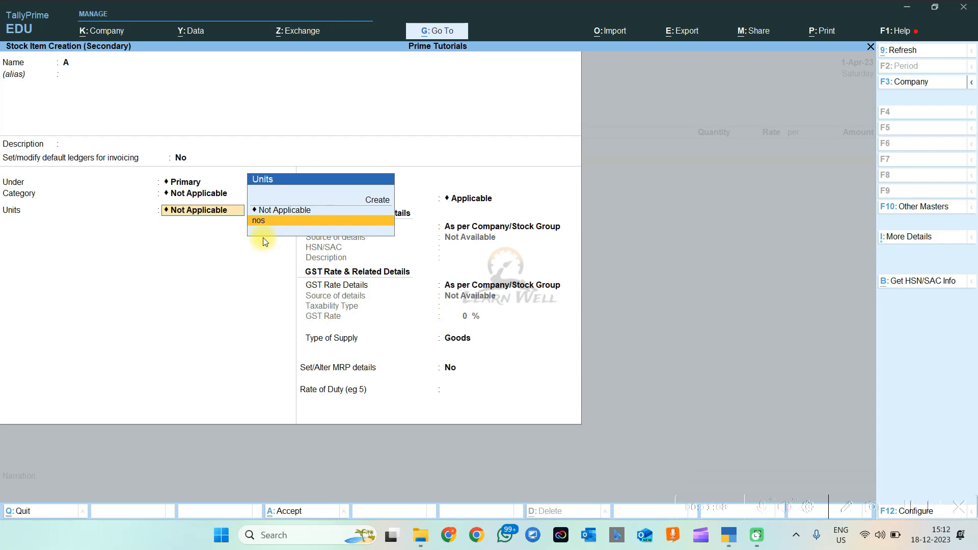
# Set item A's unit to nos and return to the Units field
pyautogui.press('Return')
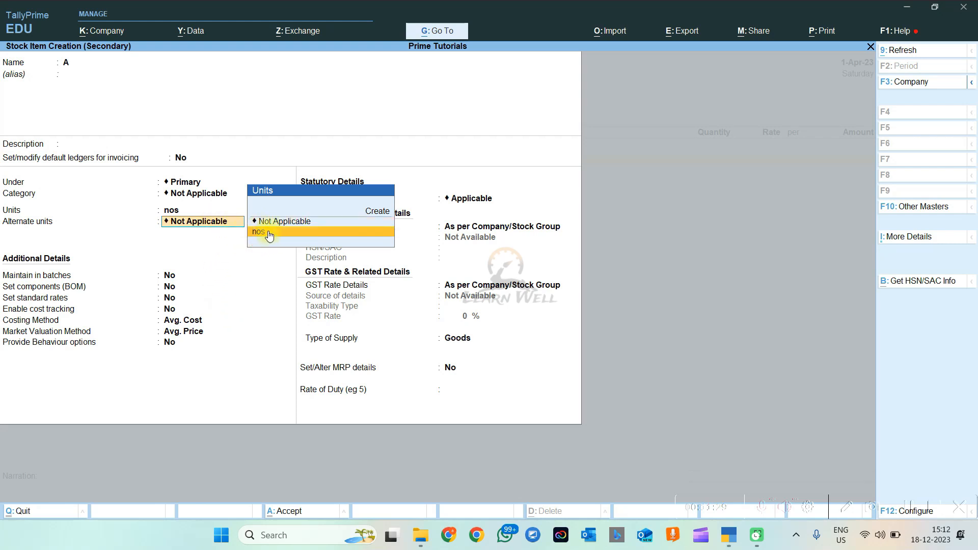
pyautogui.click(165, 210)
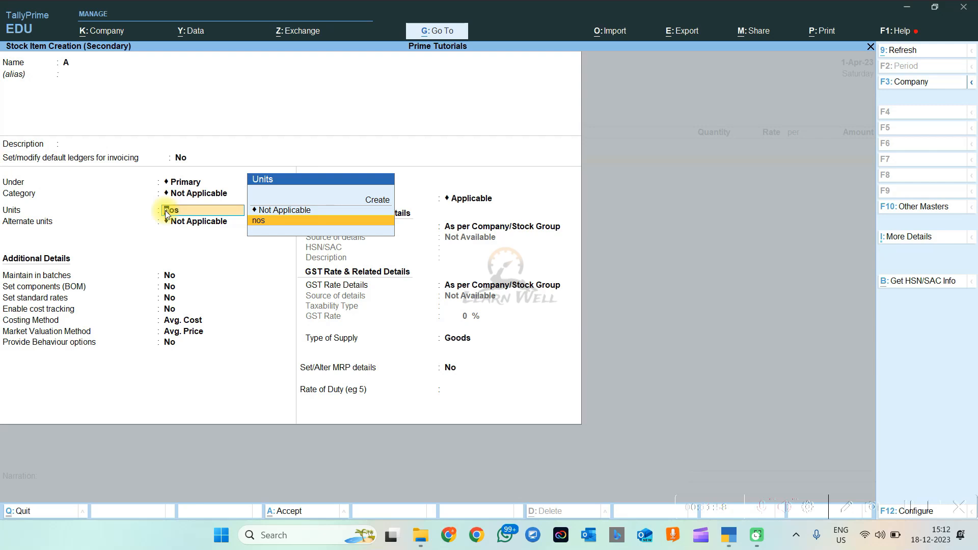
# Return to the Stock Item Creation window and save item A with Ctrl+A
pyautogui.moveTo(729, 533)
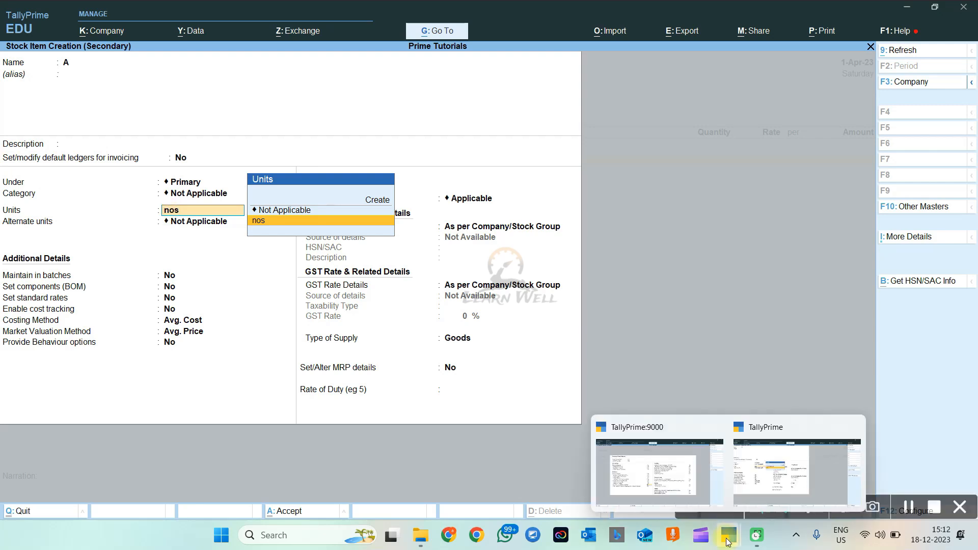
pyautogui.click(702, 508)
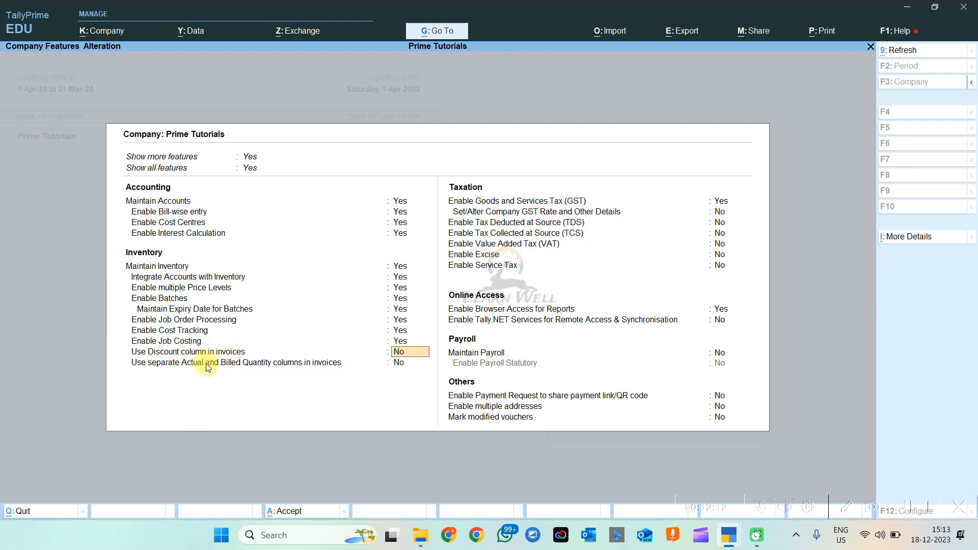
pyautogui.moveTo(734, 535)
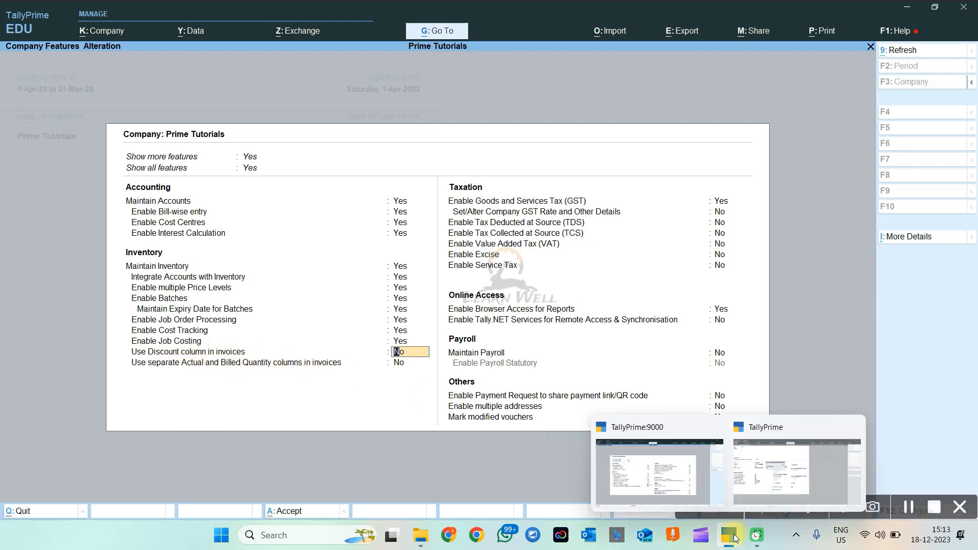
pyautogui.click(667, 484)
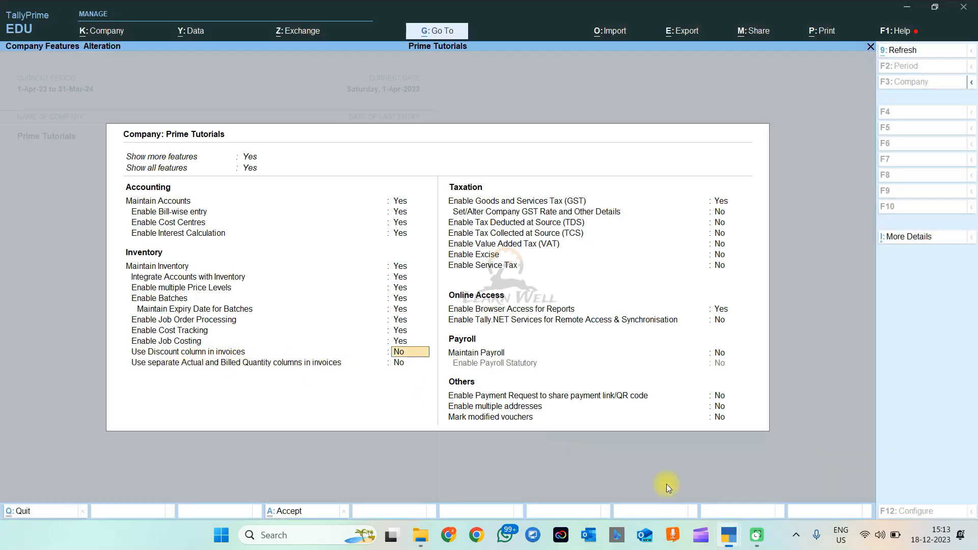
pyautogui.moveTo(719, 530)
pyautogui.click(785, 460)
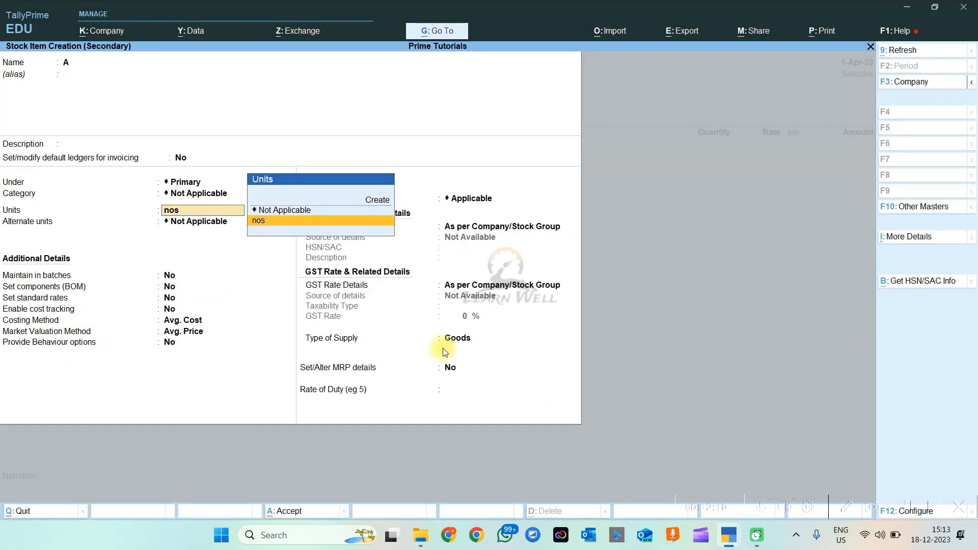
pyautogui.hotkey('ctrl', 'a')
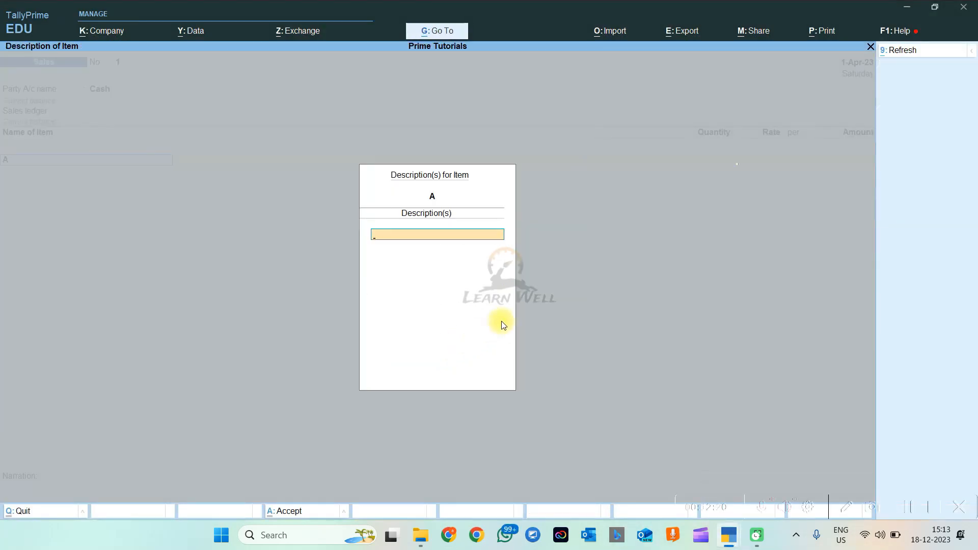
# Bill 1 nos of item A at 230.00 without a description, dismissing the negative stock warning
pyautogui.press('Return')
pyautogui.press('Return')
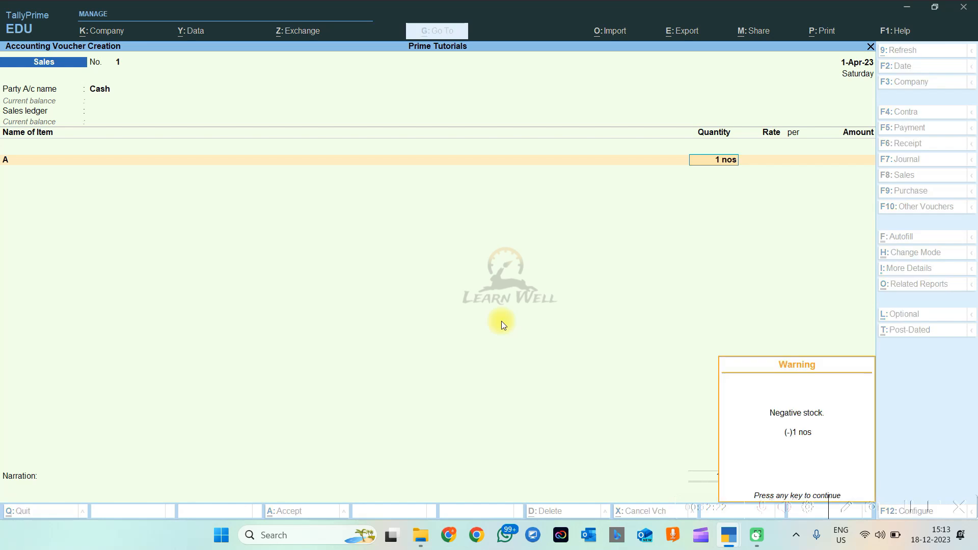
pyautogui.press('Return')
pyautogui.write('230')
pyautogui.press('Return')
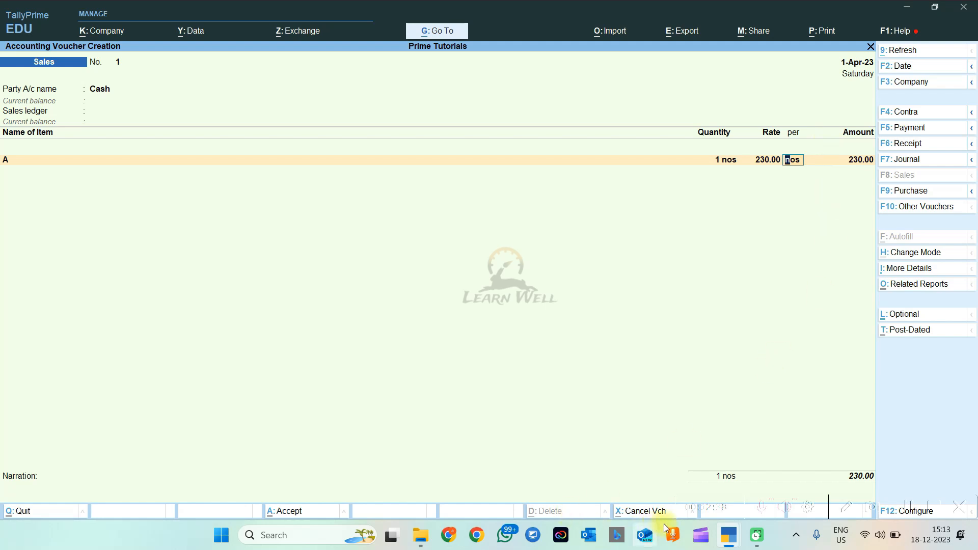
pyautogui.moveTo(728, 535)
pyautogui.moveTo(674, 479)
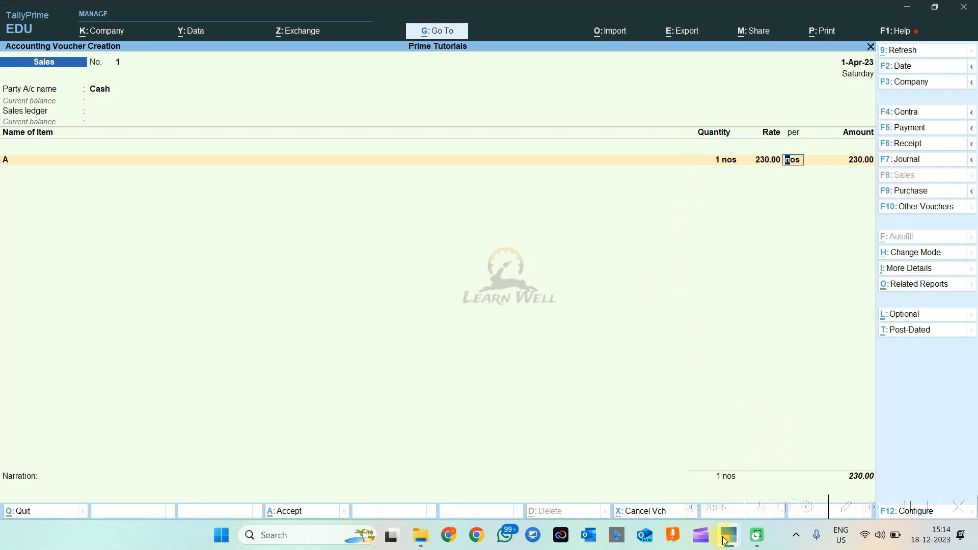
# Set Use Discount column and separate Actual/Billed Quantity to Yes, then open GST registration details
pyautogui.moveTo(728, 535)
pyautogui.click(668, 489)
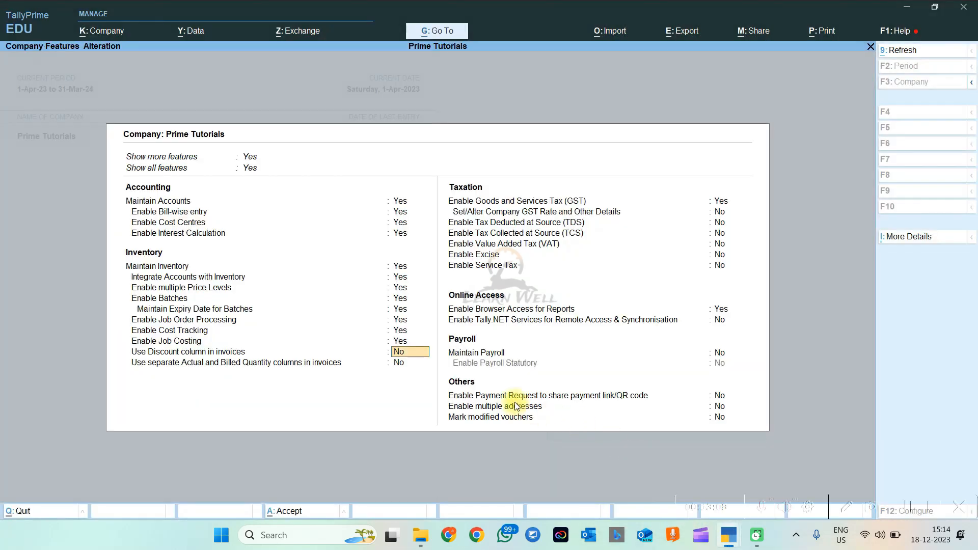
pyautogui.press('y')
pyautogui.press('Return')
pyautogui.press('y')
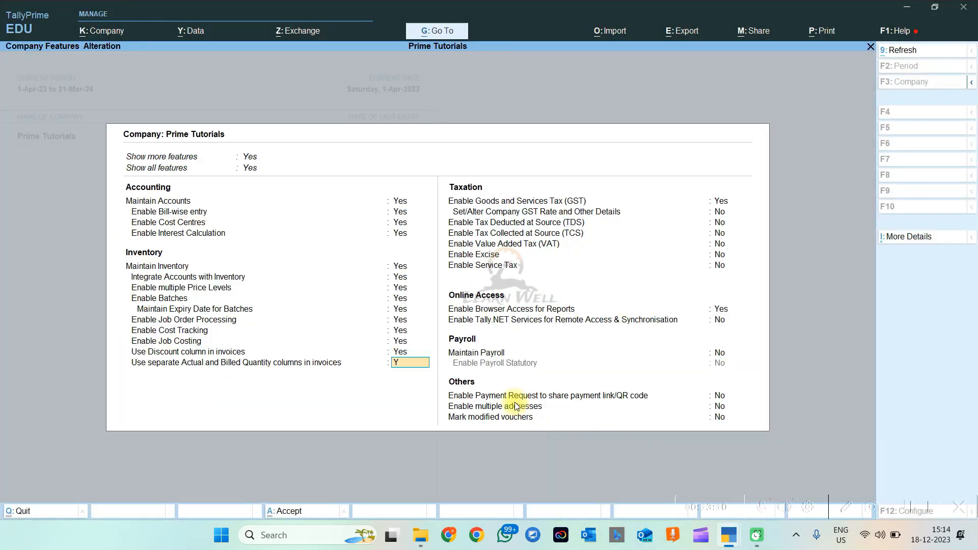
pyautogui.press('Return')
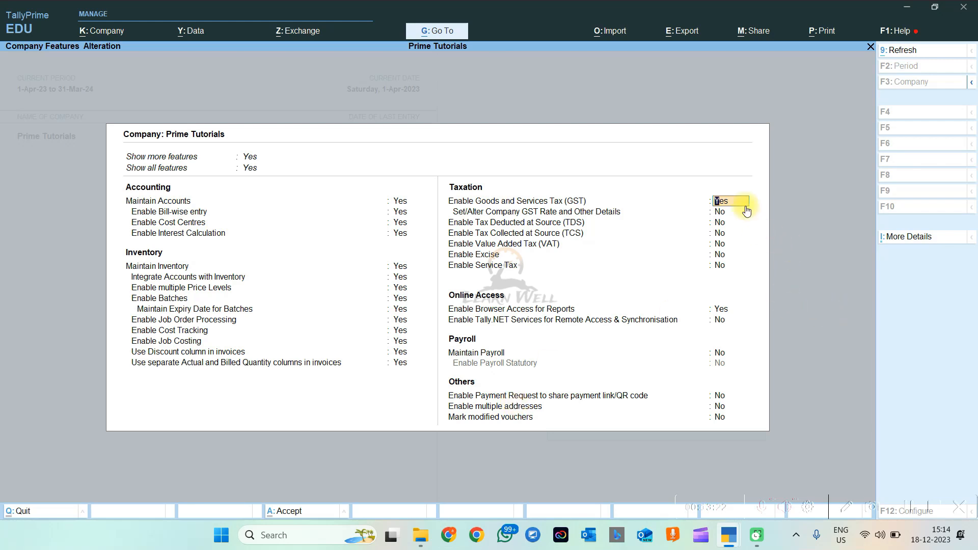
pyautogui.press('Return')
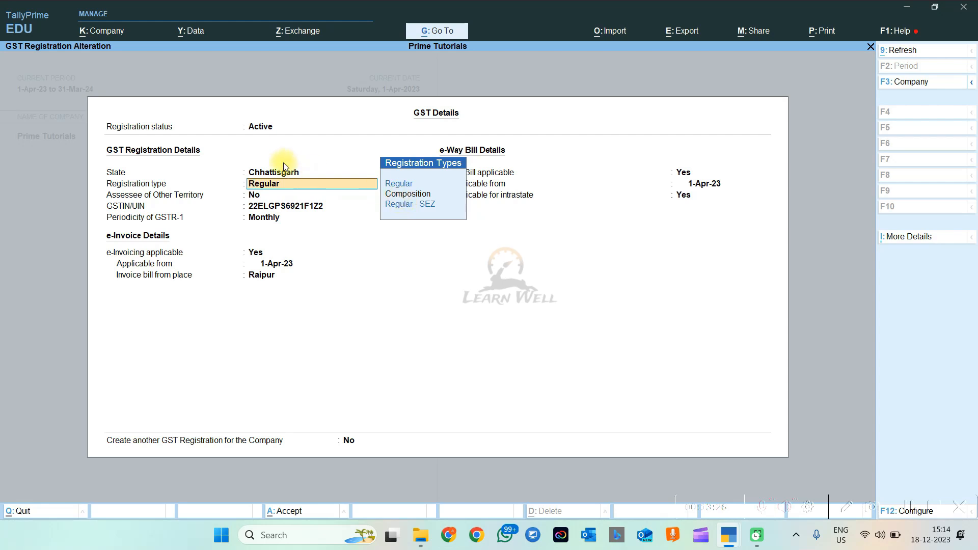
pyautogui.click(258, 126)
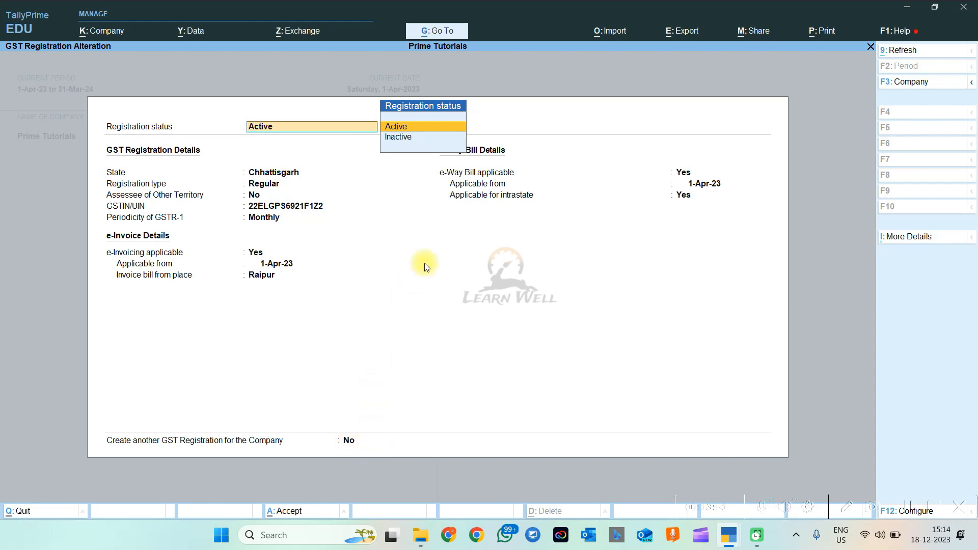
pyautogui.click(396, 126)
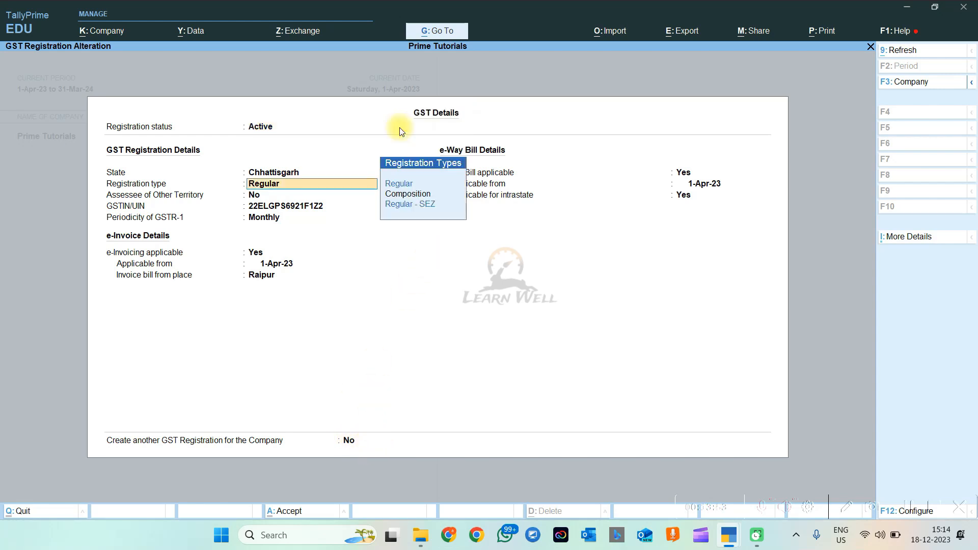
pyautogui.click(280, 174)
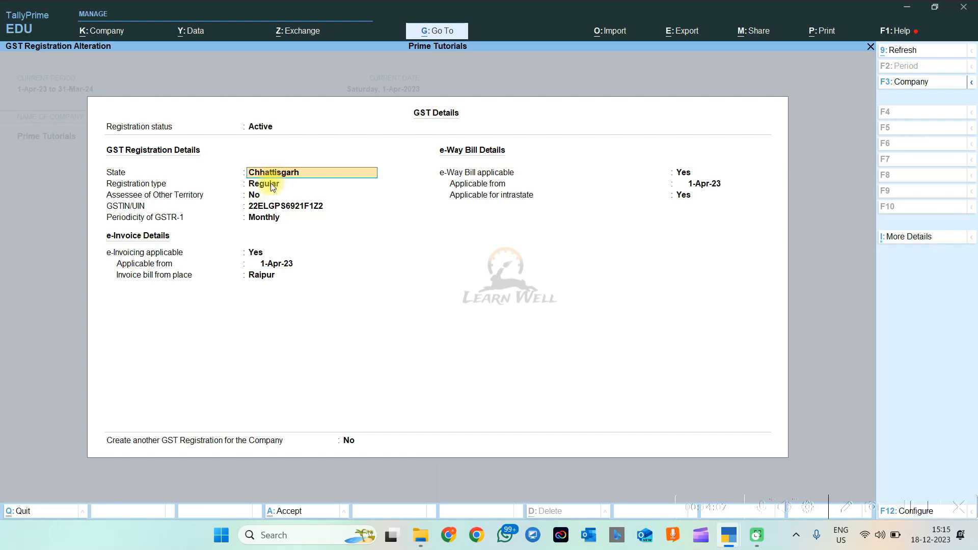
pyautogui.press('Return')
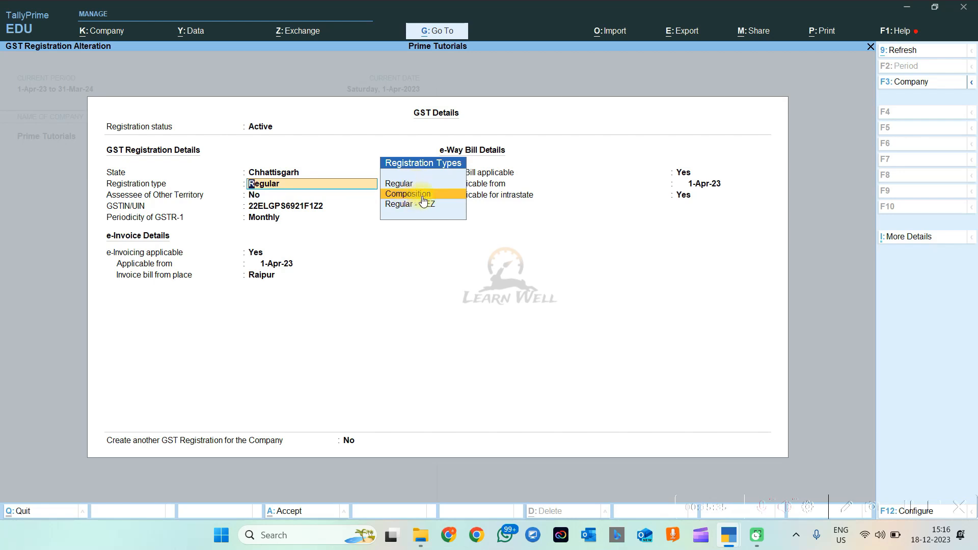
# Keep the Regular registration type, the existing GSTIN and Monthly GSTR-1 periodicity
pyautogui.click(410, 185)
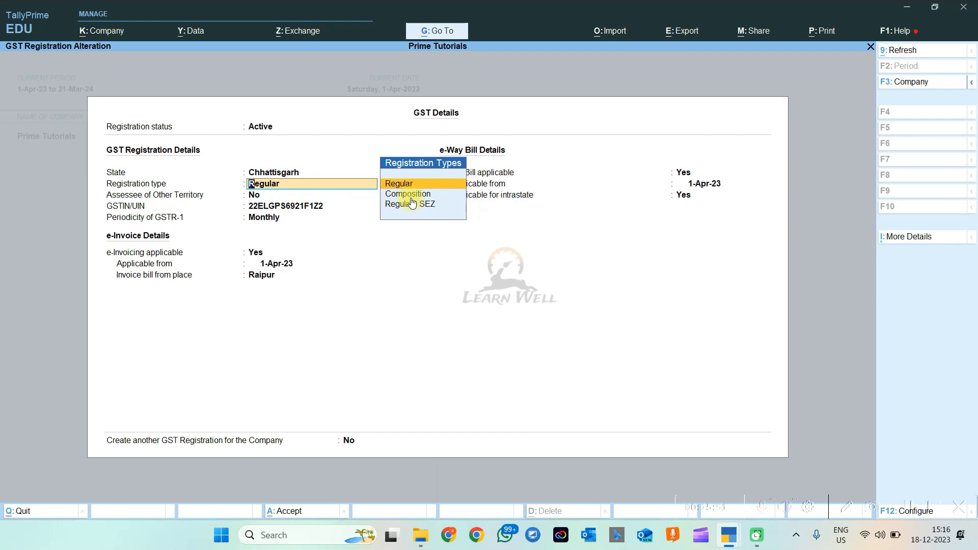
pyautogui.click(401, 185)
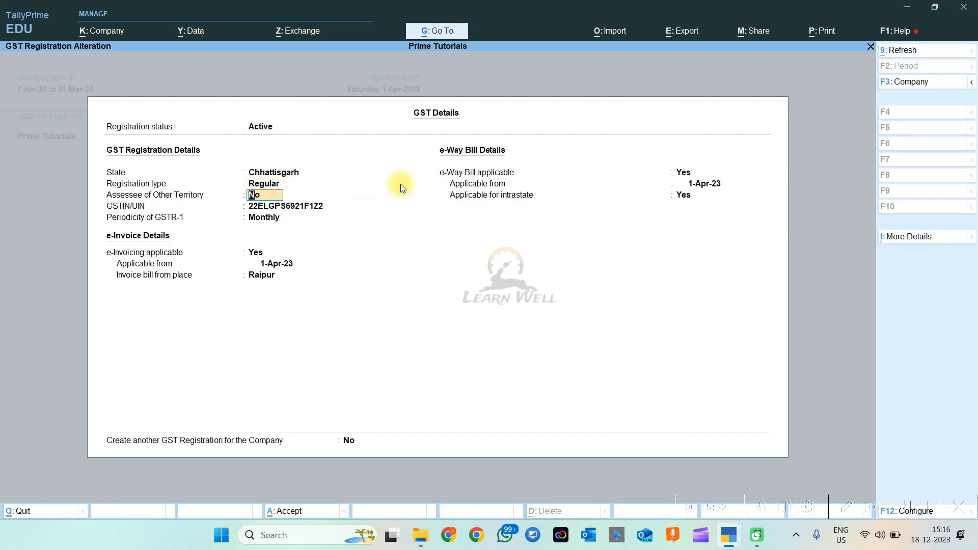
pyautogui.click(270, 206)
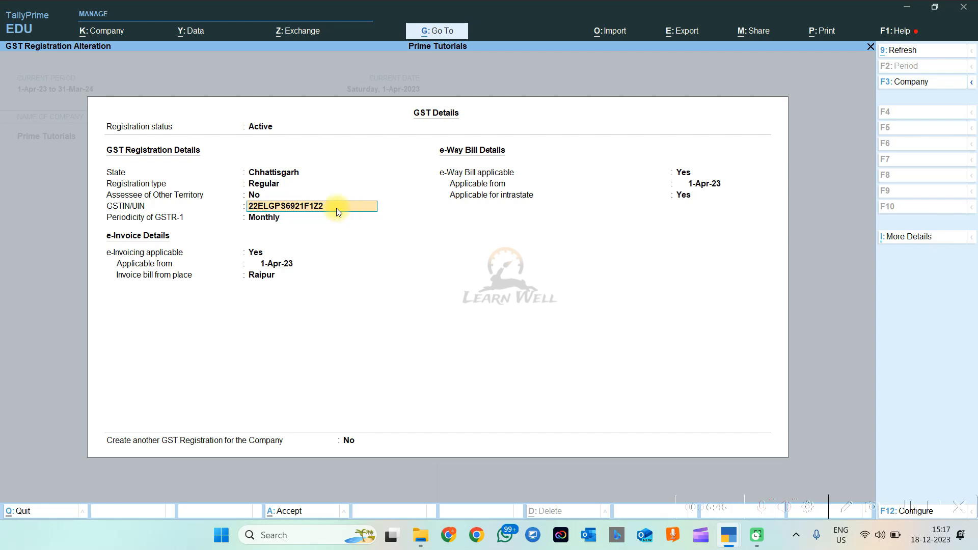
pyautogui.click(299, 218)
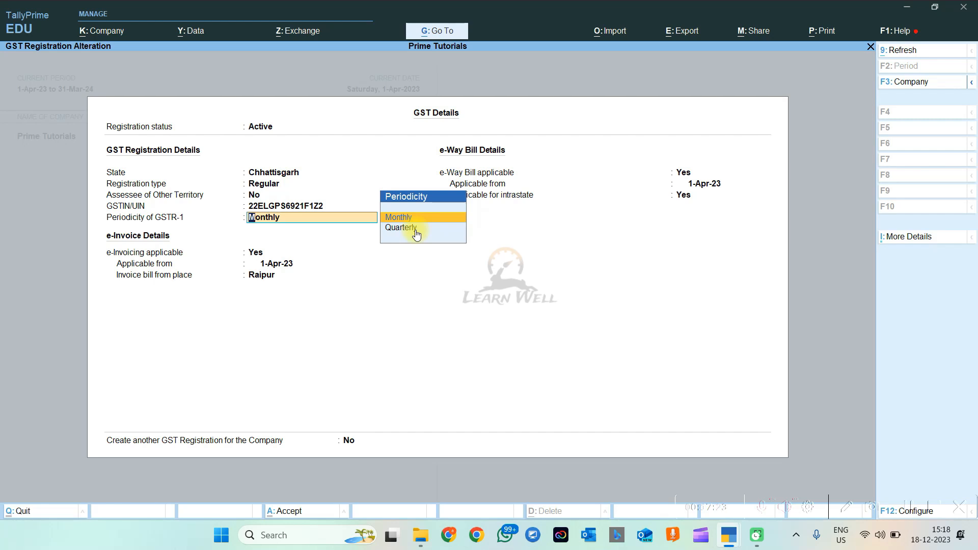
pyautogui.press('Return')
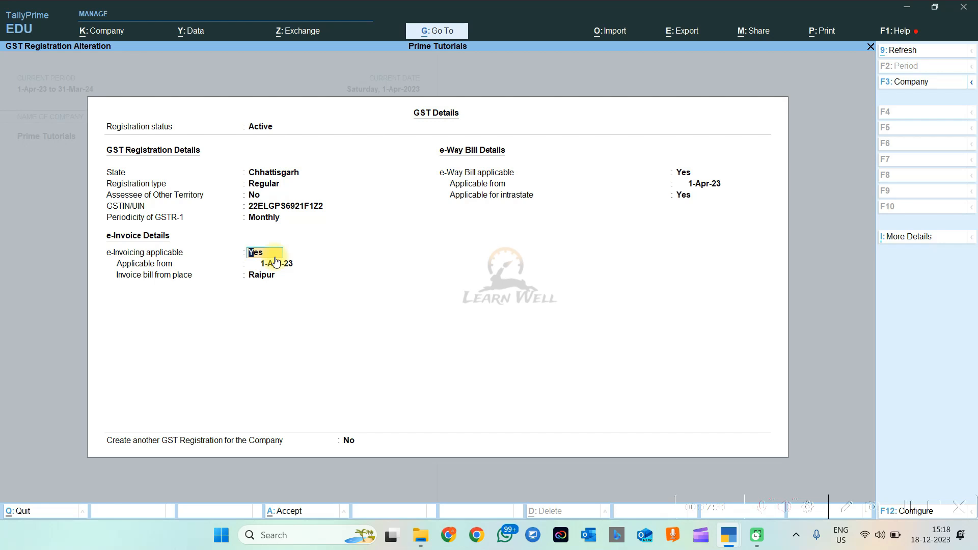
# Leave the e-invoicing and e-Way Bill fields unchanged, then set Create another GST Registration to Y
pyautogui.press('Return')
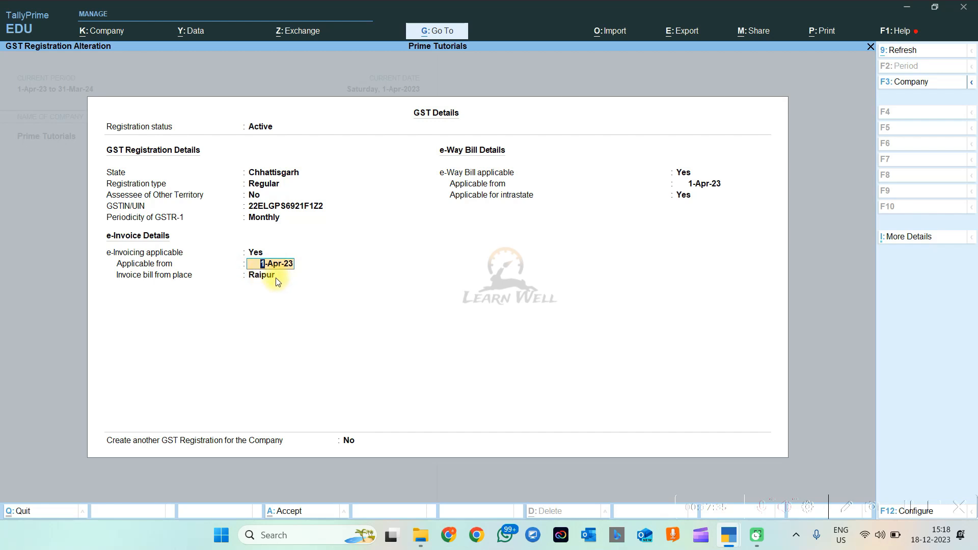
pyautogui.click(269, 277)
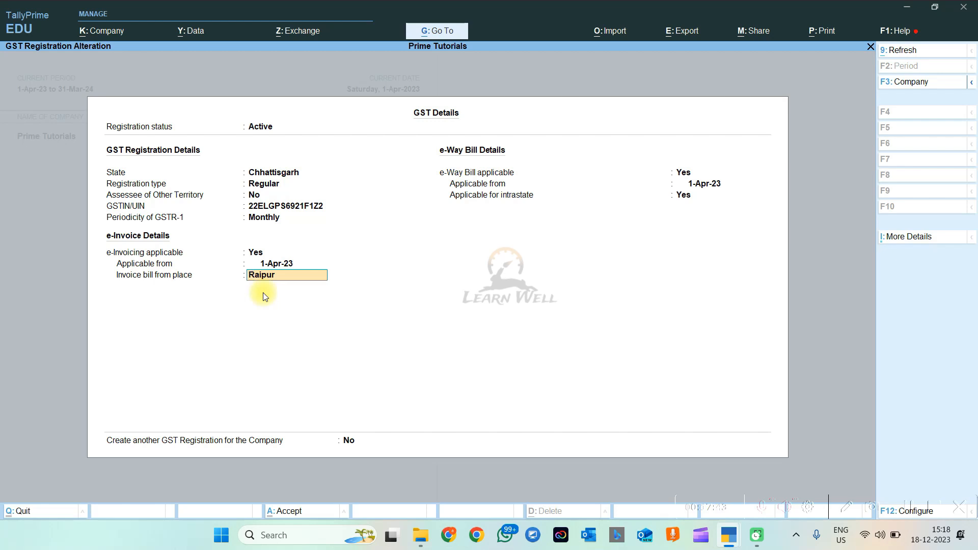
pyautogui.press('Return')
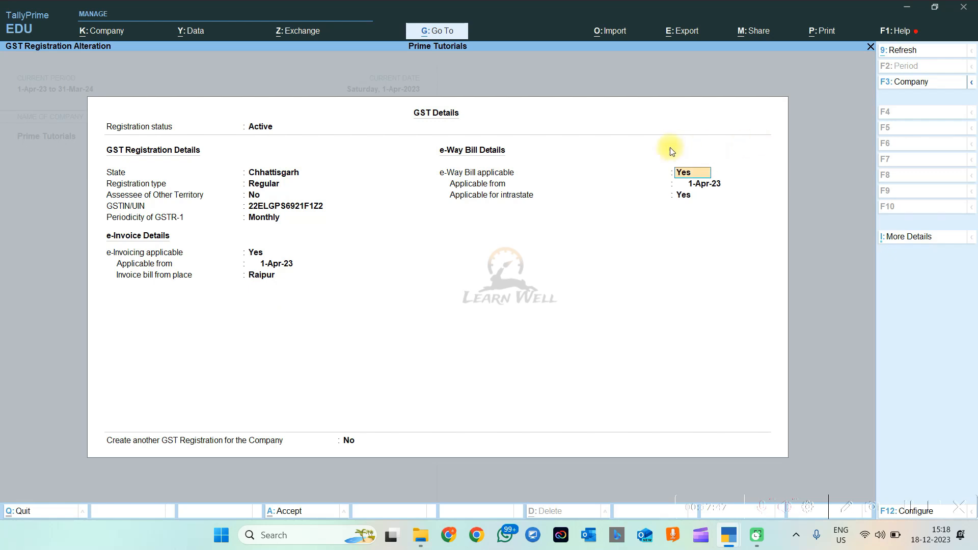
pyautogui.press('Return')
pyautogui.press('Return')
pyautogui.press('Return')
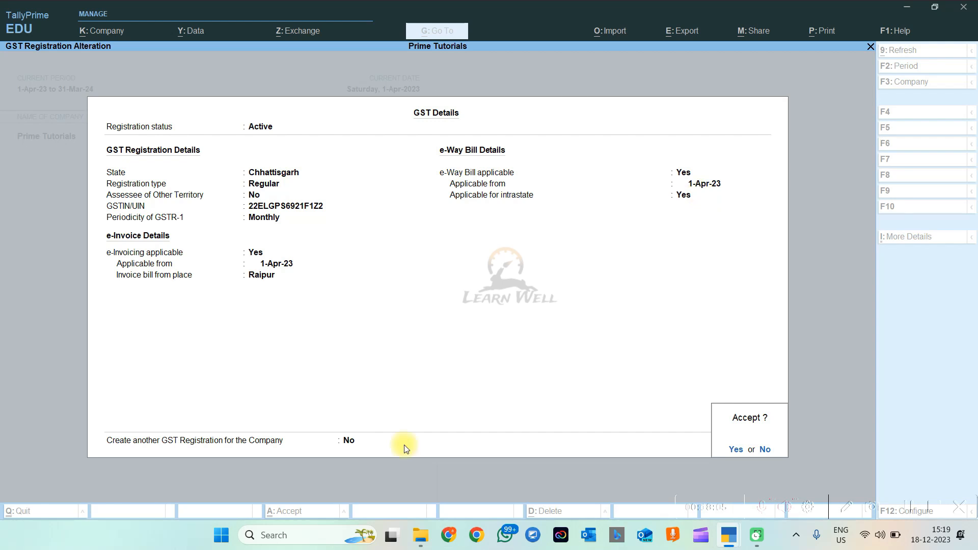
pyautogui.press('n')
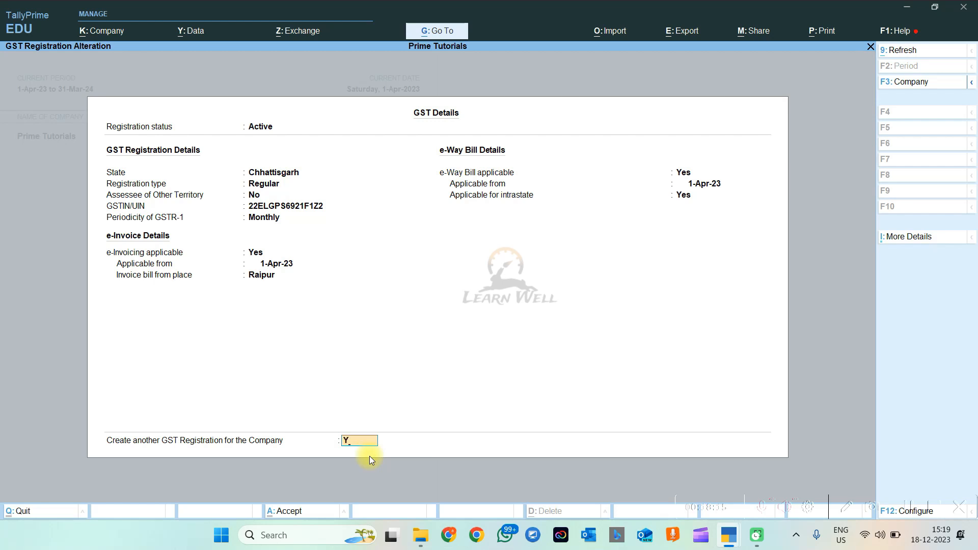
# Create another GST registration, keep it Active, and set the state to Delhi
pyautogui.press('Return')
pyautogui.press('Return')
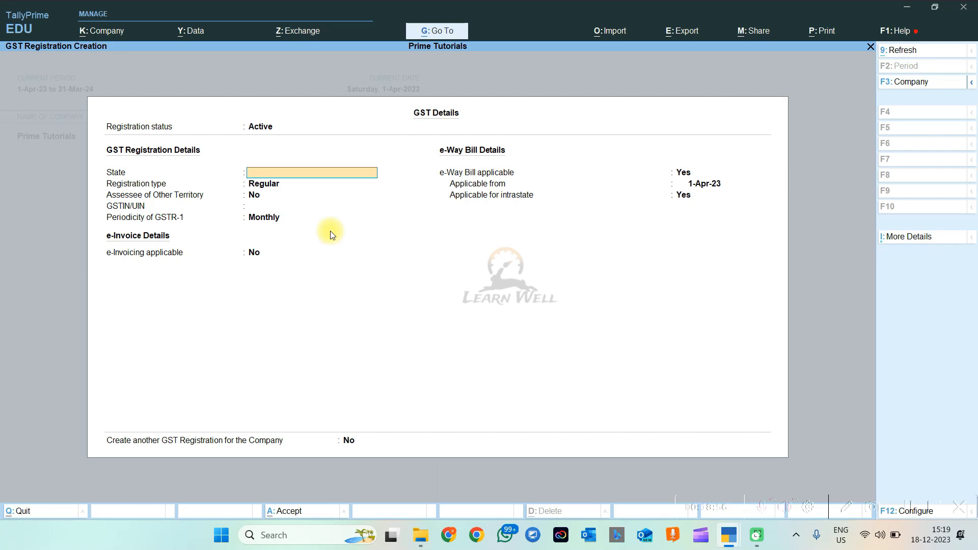
pyautogui.click(260, 130)
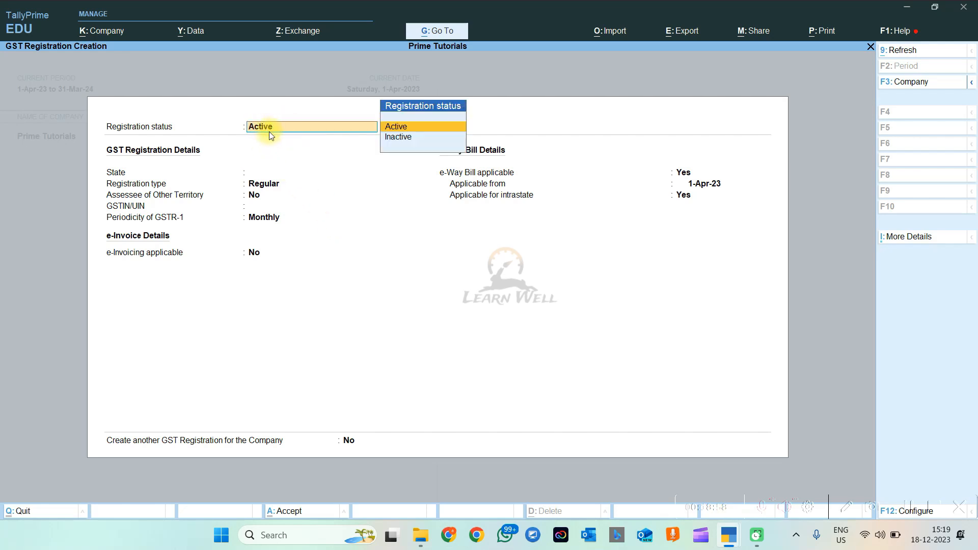
pyautogui.press('Return')
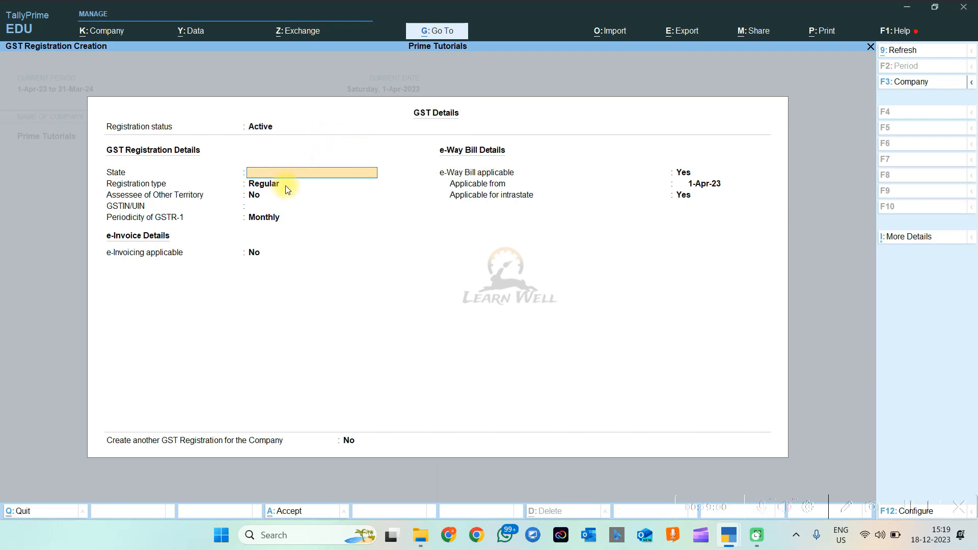
pyautogui.write('DELHI')
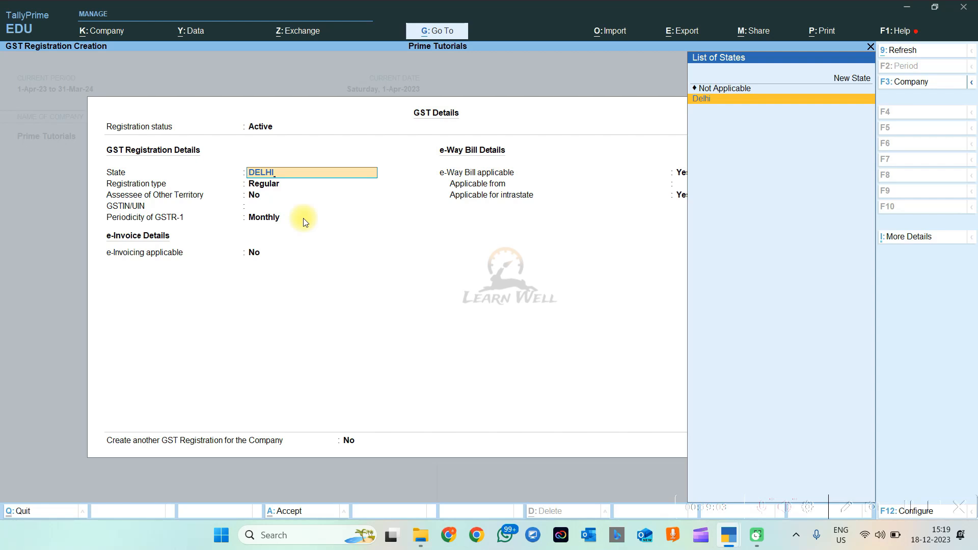
pyautogui.press('Return')
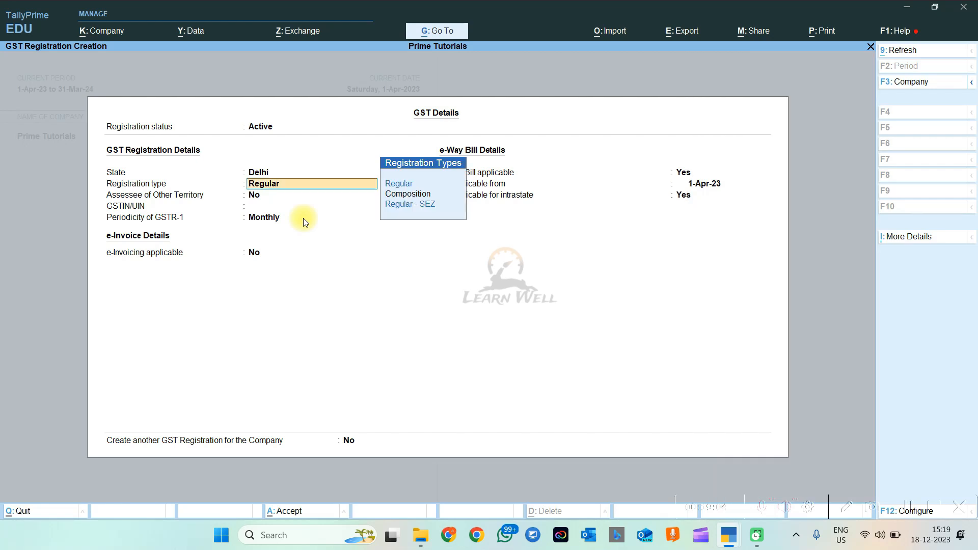
# Keep Regular as the registration type, enter the company's GSTIN, and leave other territory as No
pyautogui.press('capslock')
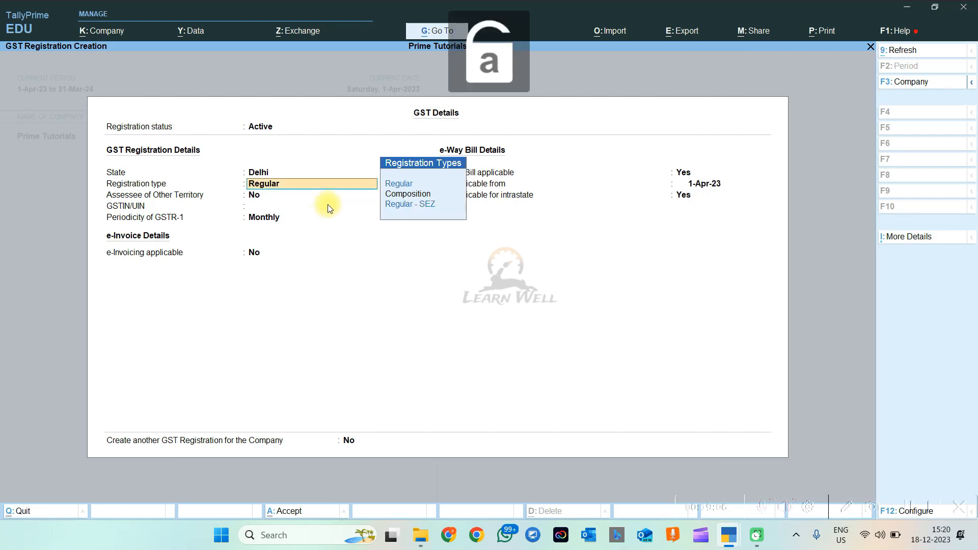
pyautogui.press('Return')
pyautogui.press('Return')
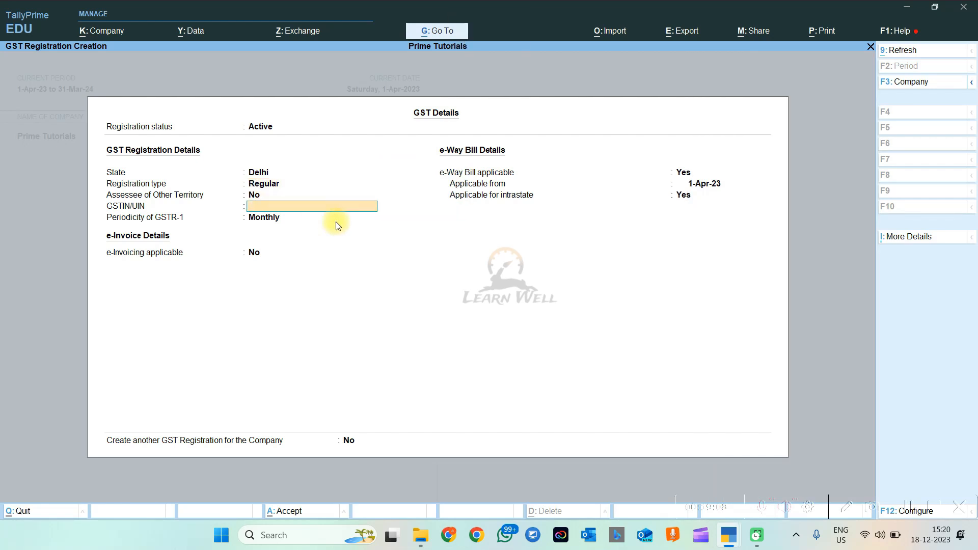
pyautogui.press('Return')
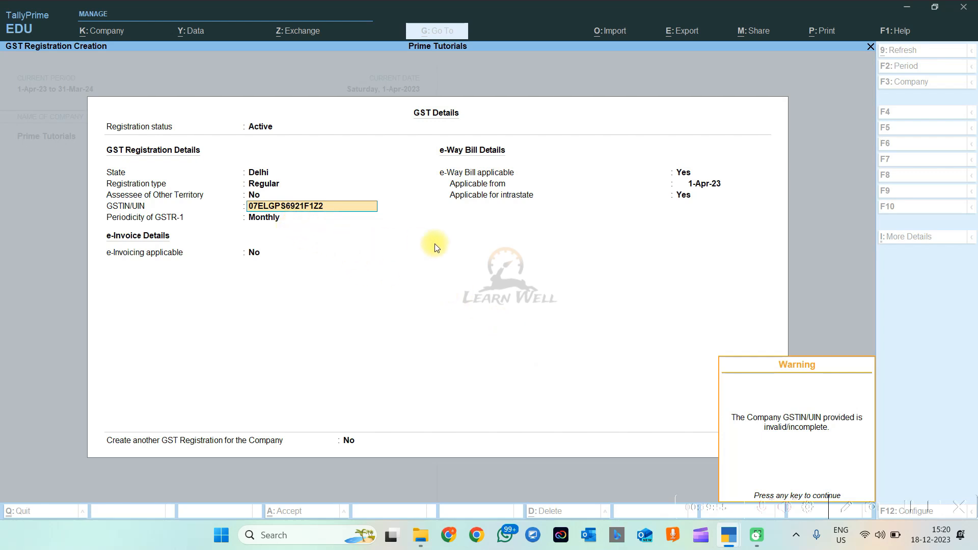
# Accept the GST details with Monthly GSTR-1 and e-invoicing off, skipping the voucher numbering series
pyautogui.press('Return')
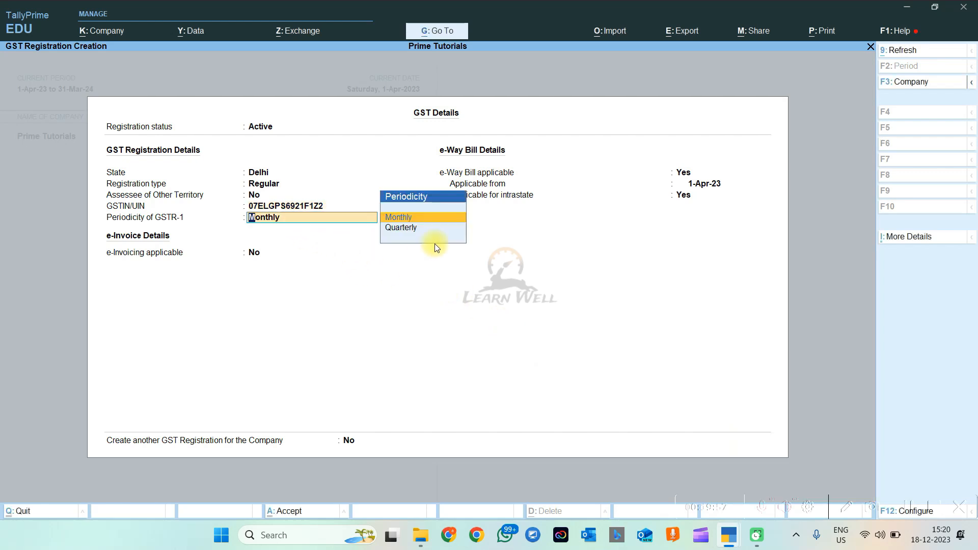
pyautogui.press('Return')
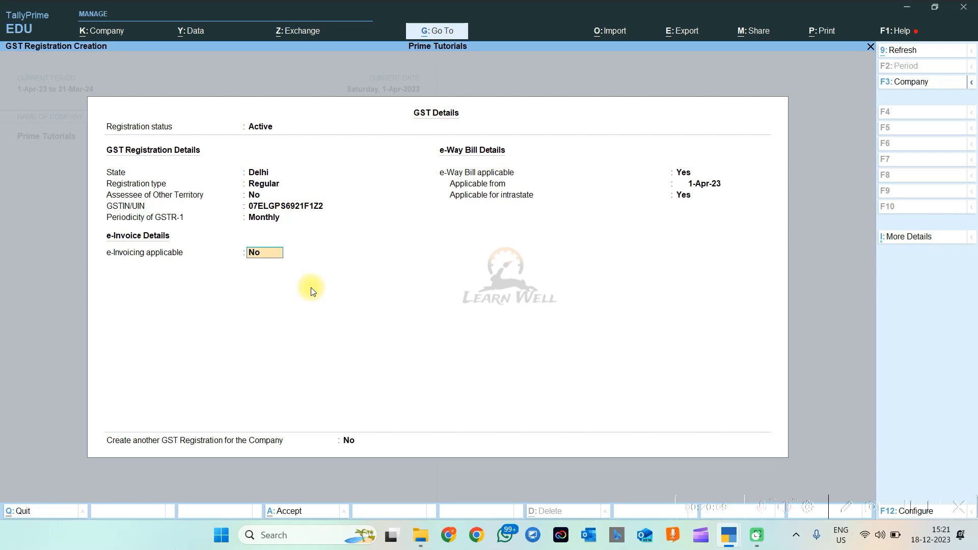
pyautogui.press('Return')
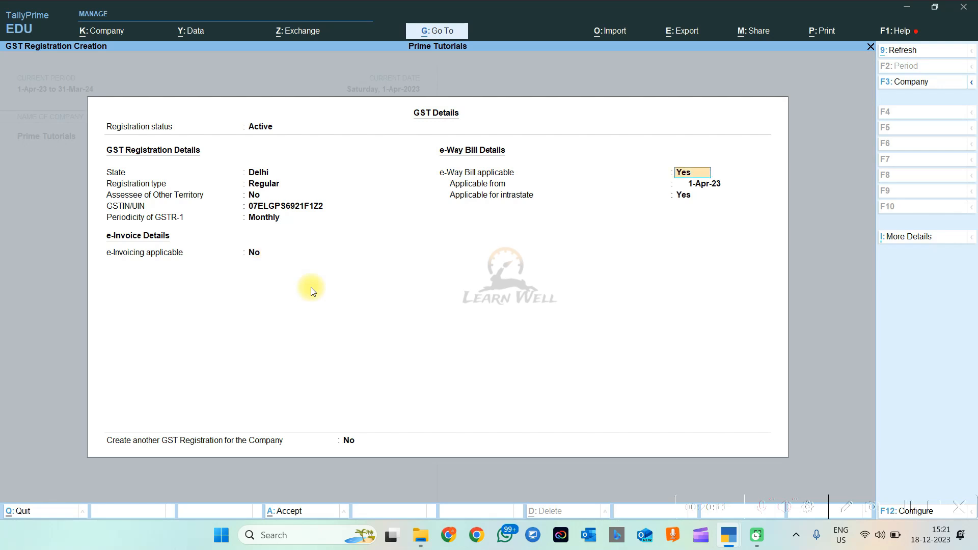
pyautogui.press('Return')
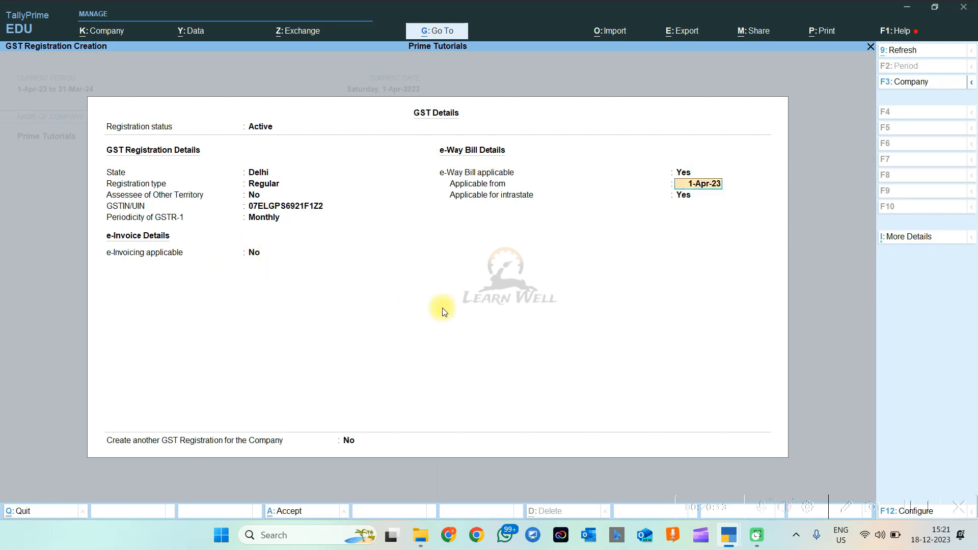
pyautogui.press('Return')
pyautogui.press('Return')
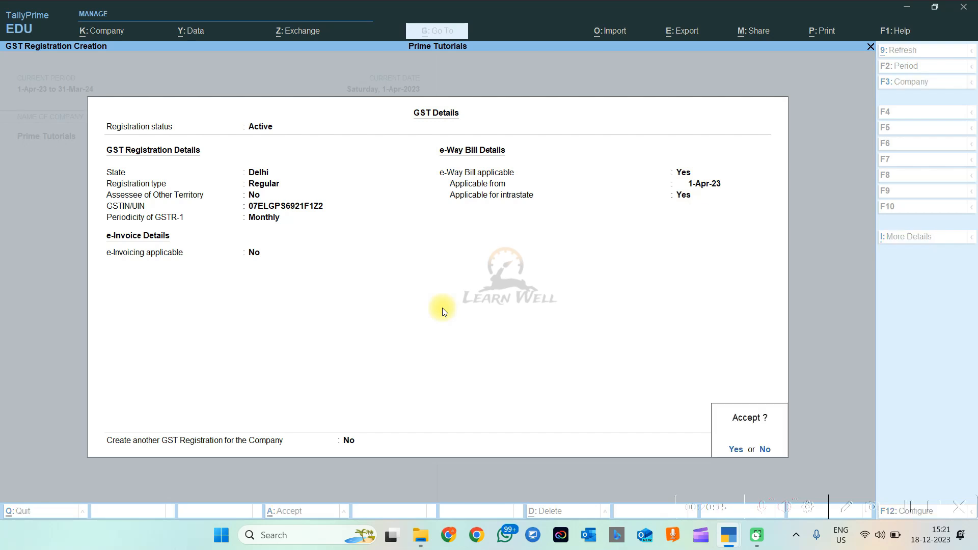
pyautogui.press('Return')
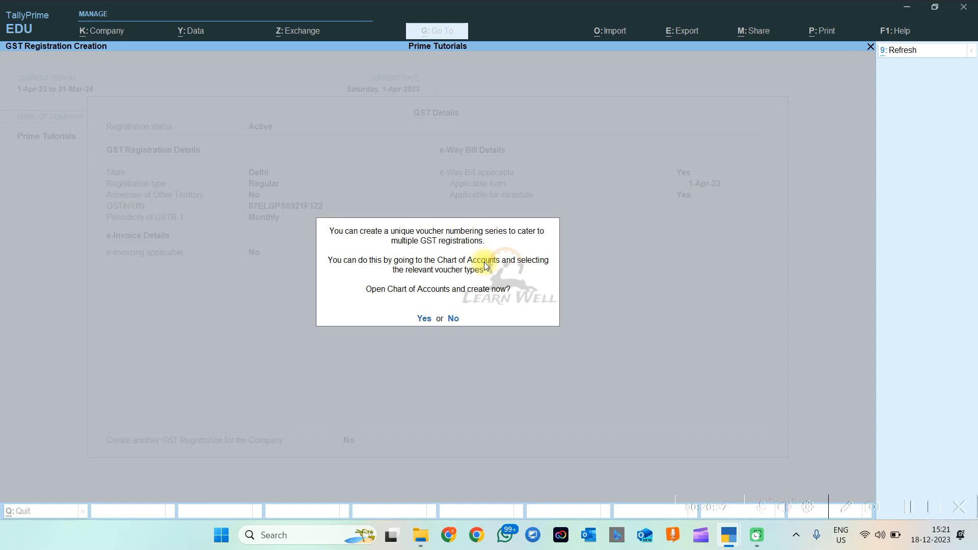
pyautogui.press('n')
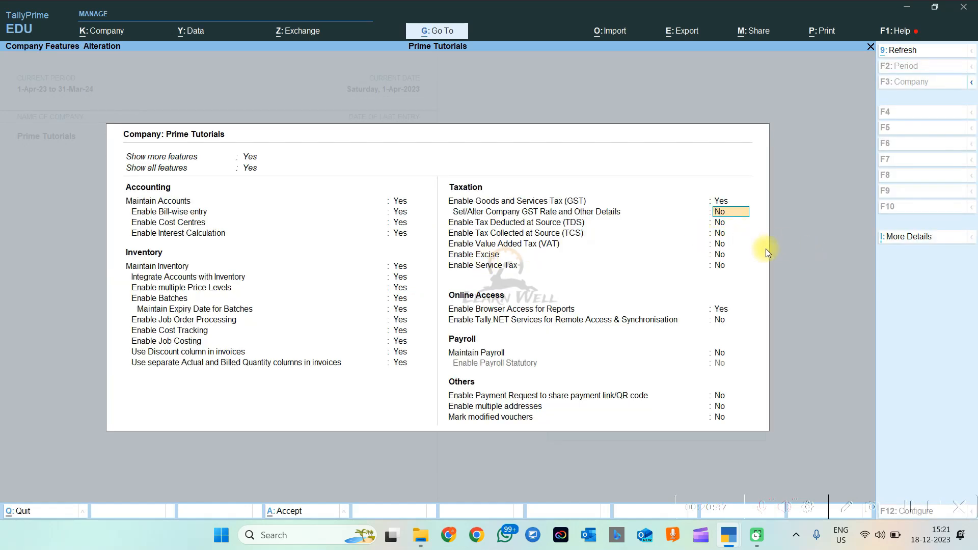
# Set GST rate details back to No after backing out, and enable TDS
pyautogui.press('y')
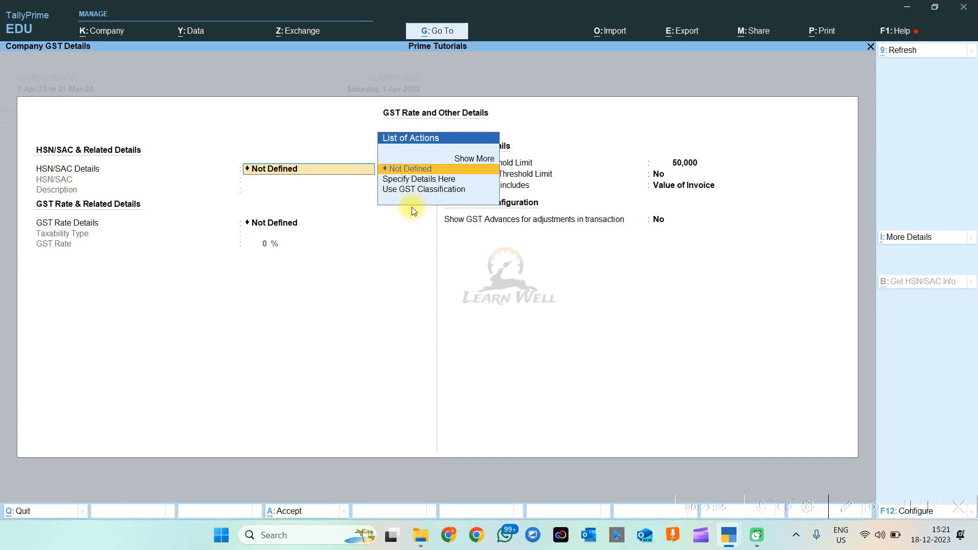
pyautogui.press('Escape')
pyautogui.press('Escape')
pyautogui.press('Escape')
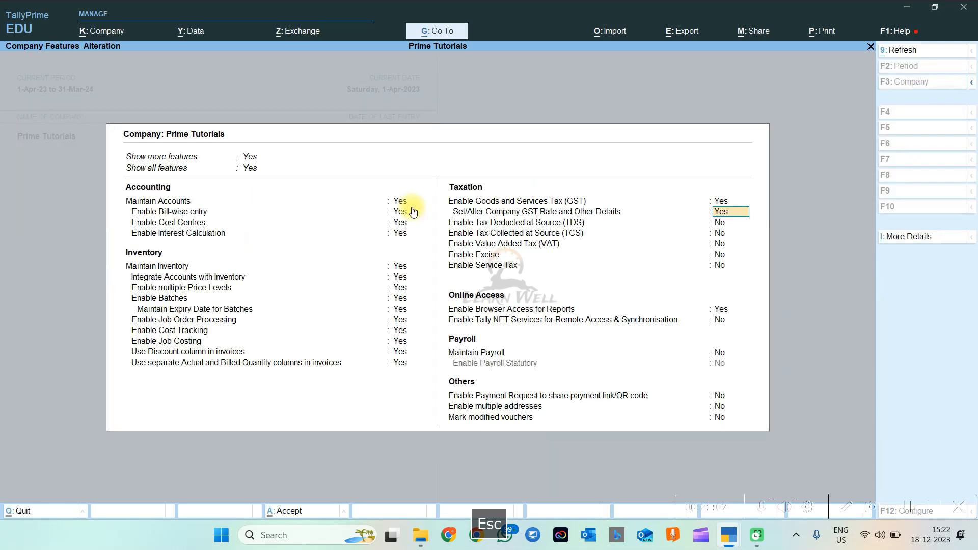
pyautogui.write('n')
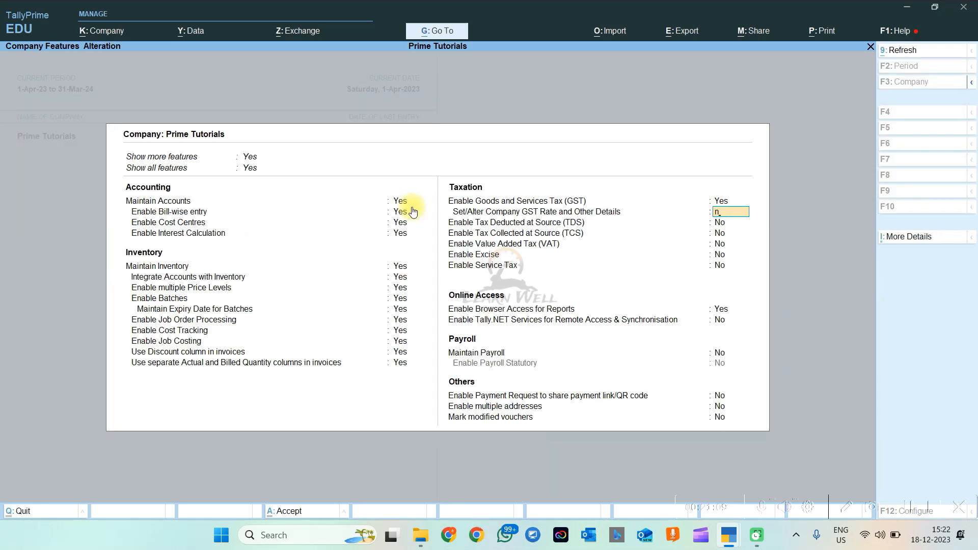
pyautogui.press('Return')
pyautogui.write('y')
pyautogui.press('Return')
# Enable TCS and quit the TCS Collector Details screen without filling it
pyautogui.write('y')
pyautogui.press('Return')
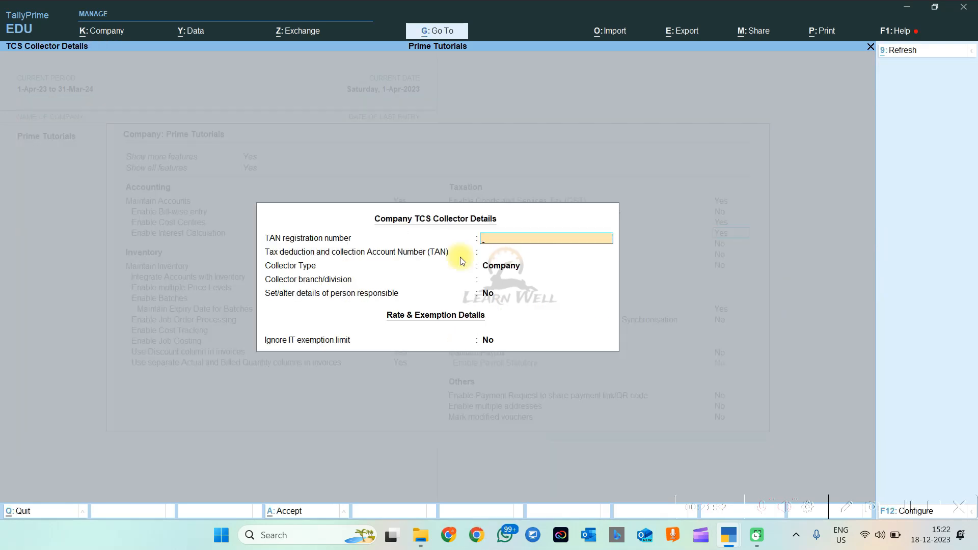
pyautogui.press('Escape')
pyautogui.press('Escape')
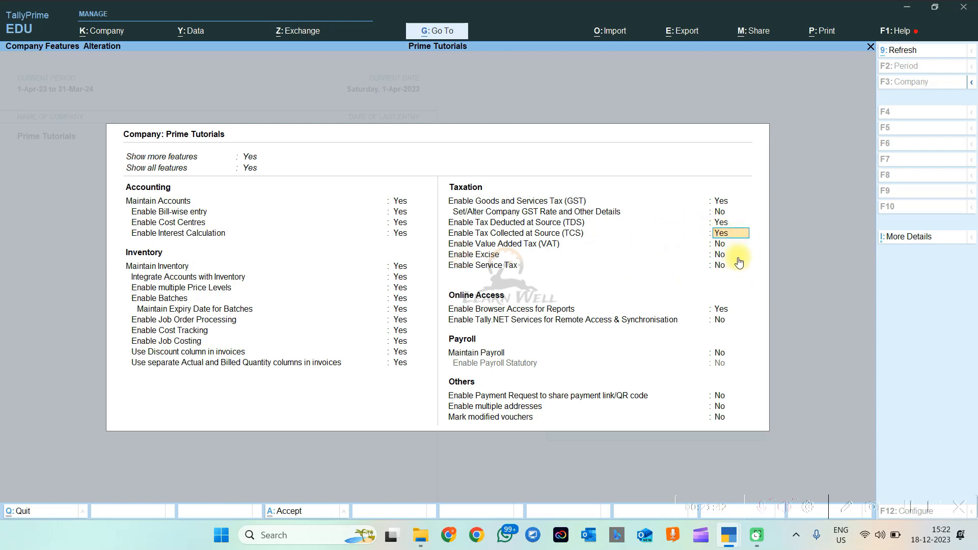
pyautogui.press('Return')
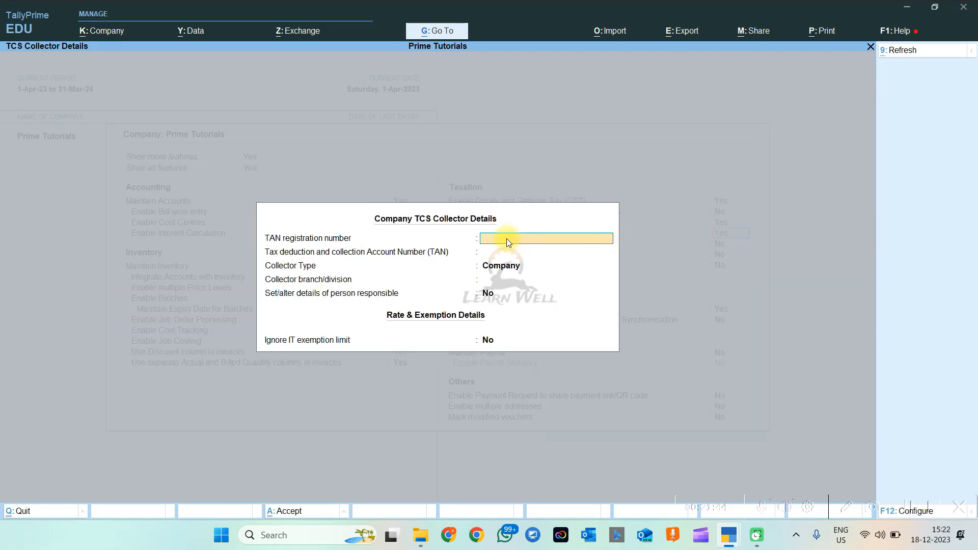
pyautogui.press('Escape')
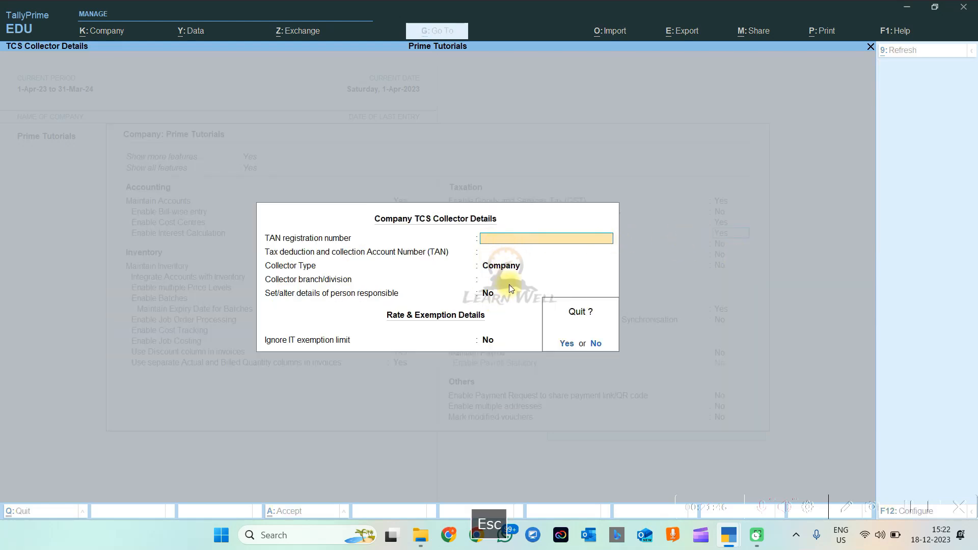
pyautogui.press('y')
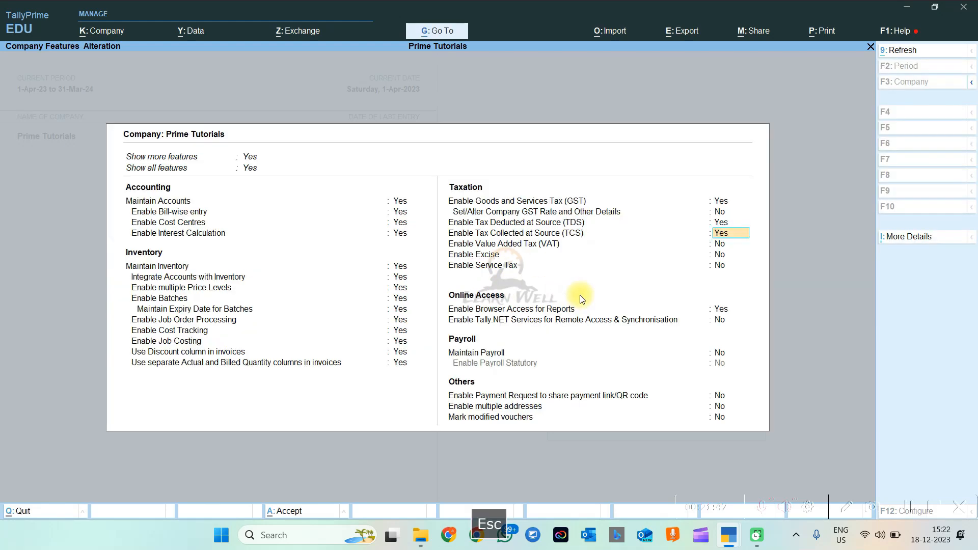
# Keep VAT and Excise set to No
pyautogui.click(724, 247)
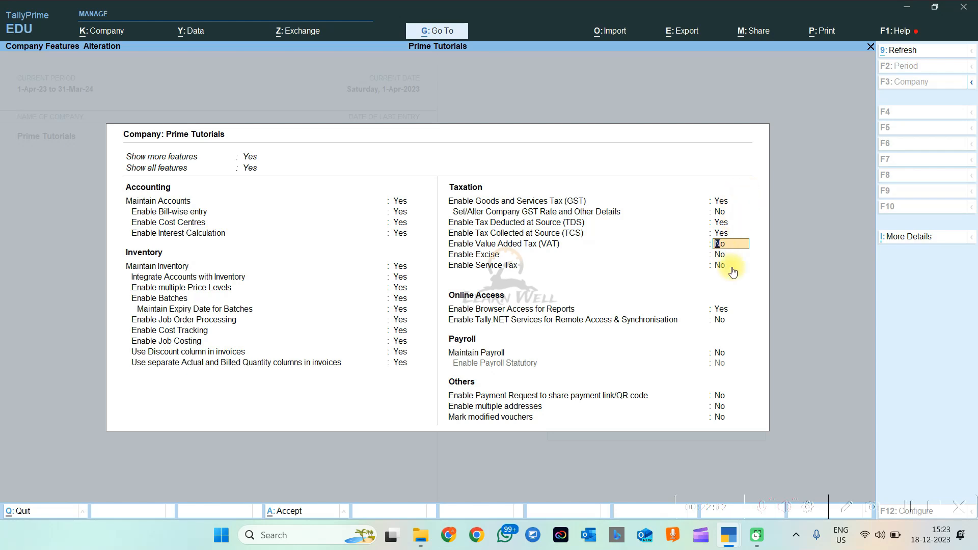
pyautogui.press('Return')
pyautogui.press('Return')
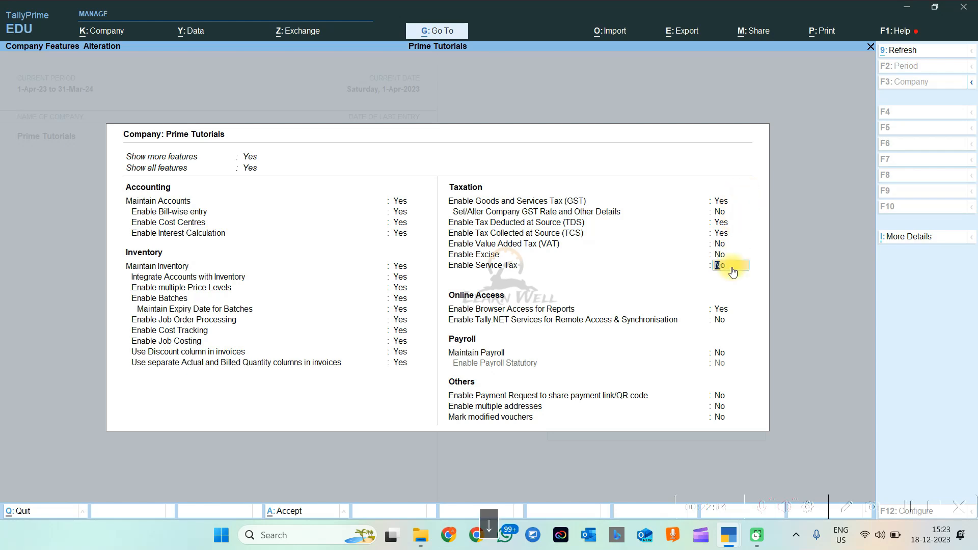
pyautogui.press('Return')
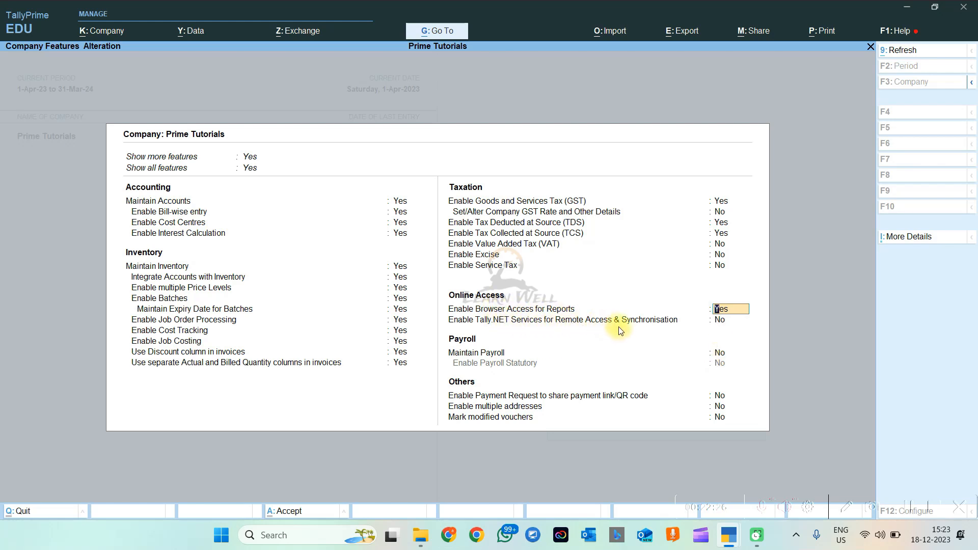
# Leave Tally.NET remote access off and set Maintain Payroll and Payroll Statutory to Yes
pyautogui.click(727, 324)
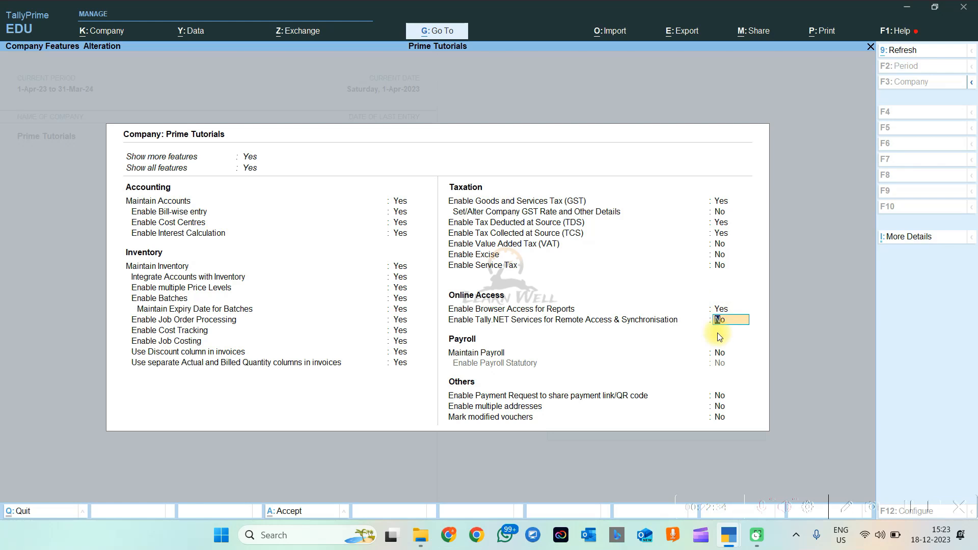
pyautogui.press('Return')
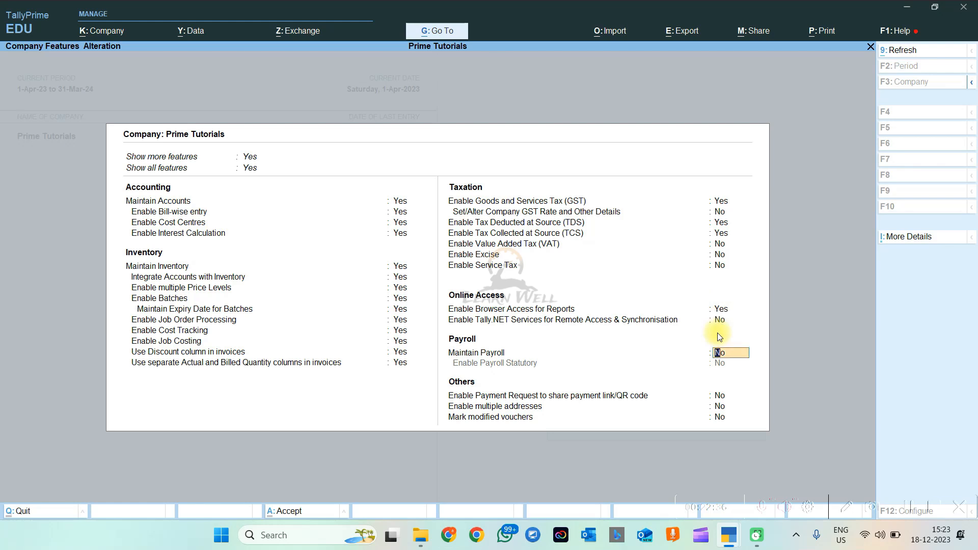
pyautogui.press('y')
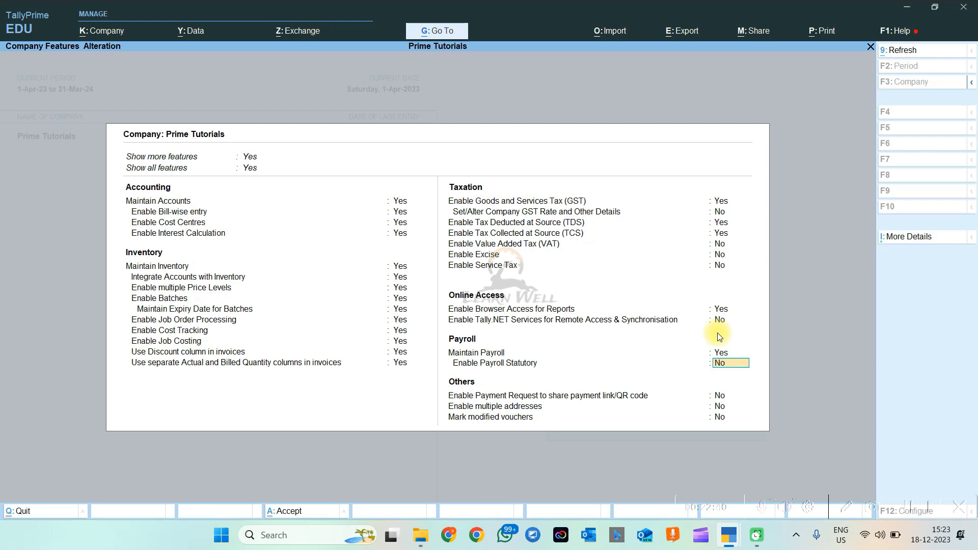
pyautogui.press('y')
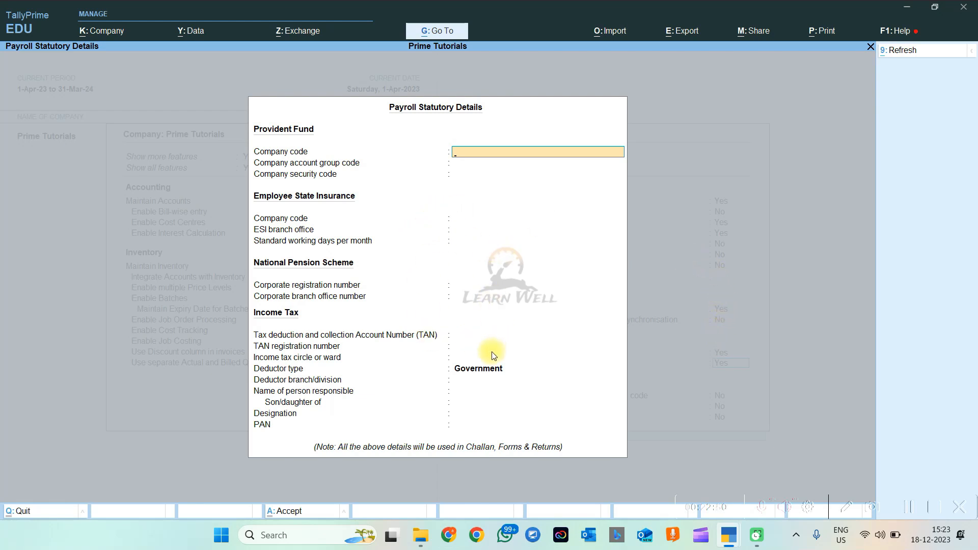
# Close the Payroll Statutory Details screen without entering any data
pyautogui.press('Escape')
pyautogui.press('Escape')
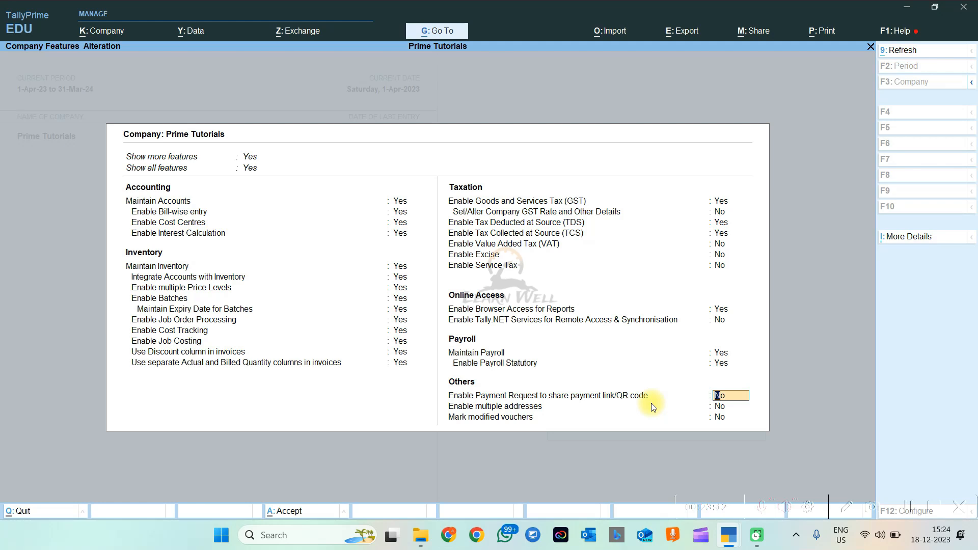
# Enable payment requests and enter the merchant's name in a new merchant profile
pyautogui.write('y')
pyautogui.press('Return')
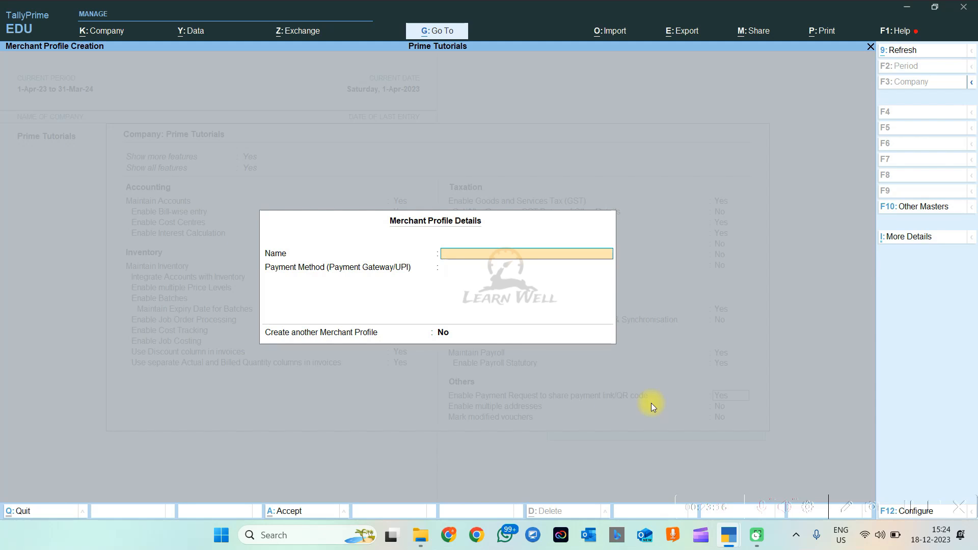
pyautogui.write('Ashish')
pyautogui.press('Return')
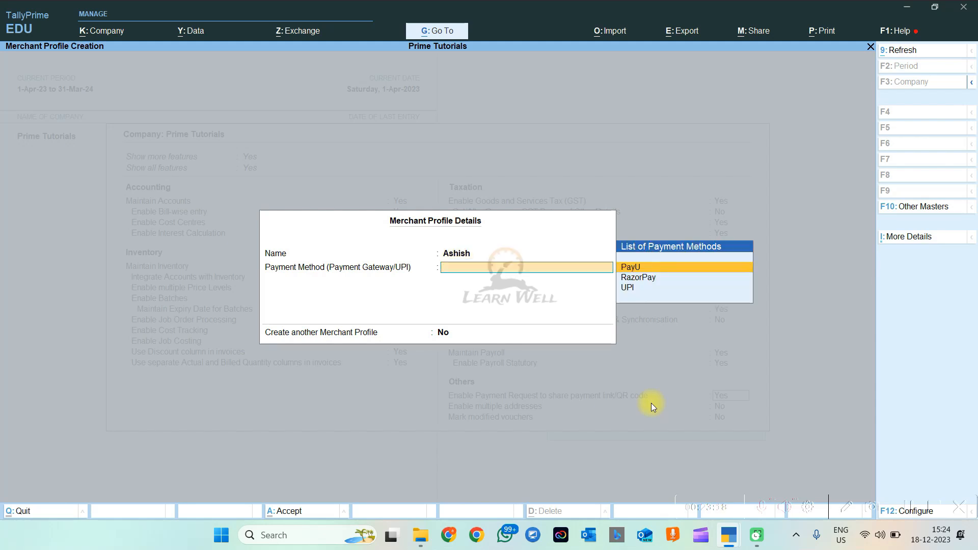
# Choose UPI as the payment method and enter the merchant's UPI ID with its @ suffix
pyautogui.press('Down')
pyautogui.press('Up')
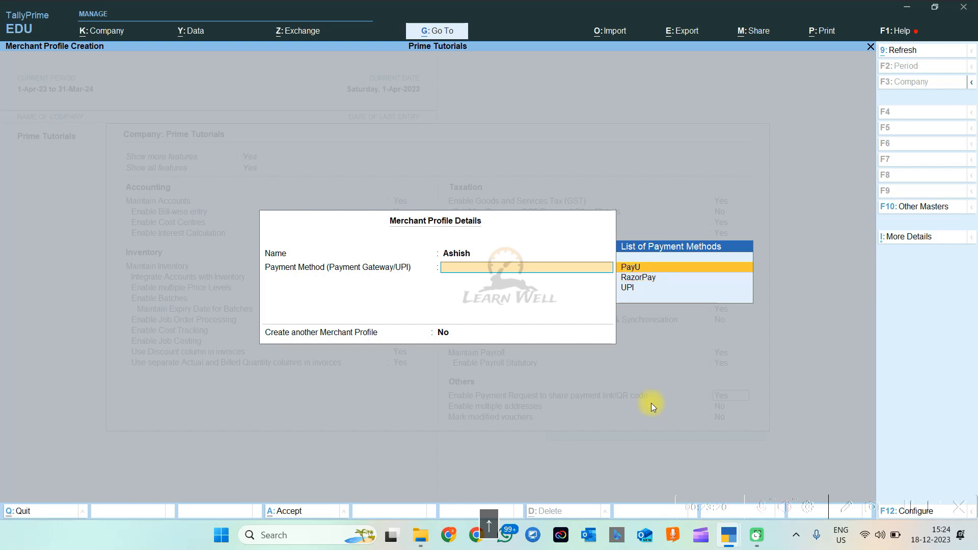
pyautogui.press('Down')
pyautogui.press('Down')
pyautogui.press('Up')
pyautogui.press('Up')
pyautogui.press('Down')
pyautogui.press('Down')
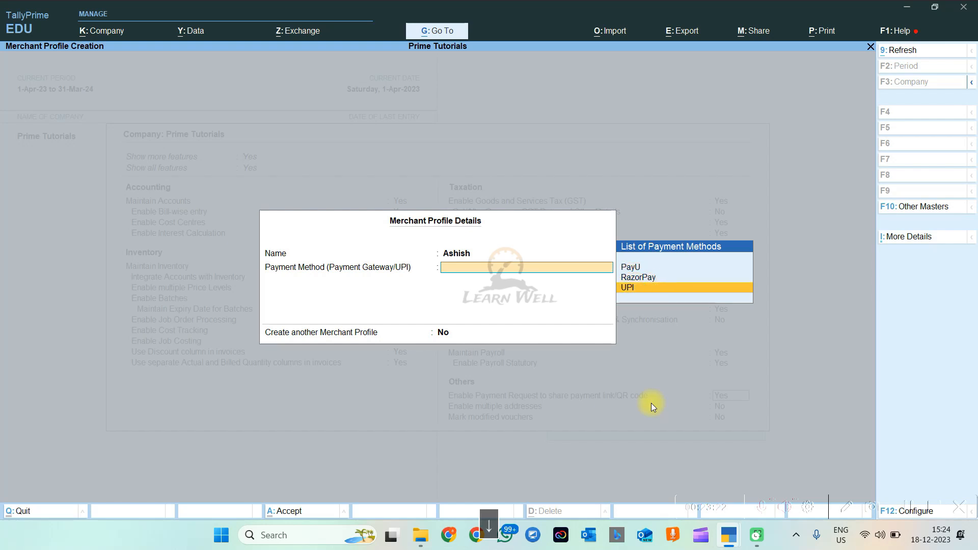
pyautogui.press('Return')
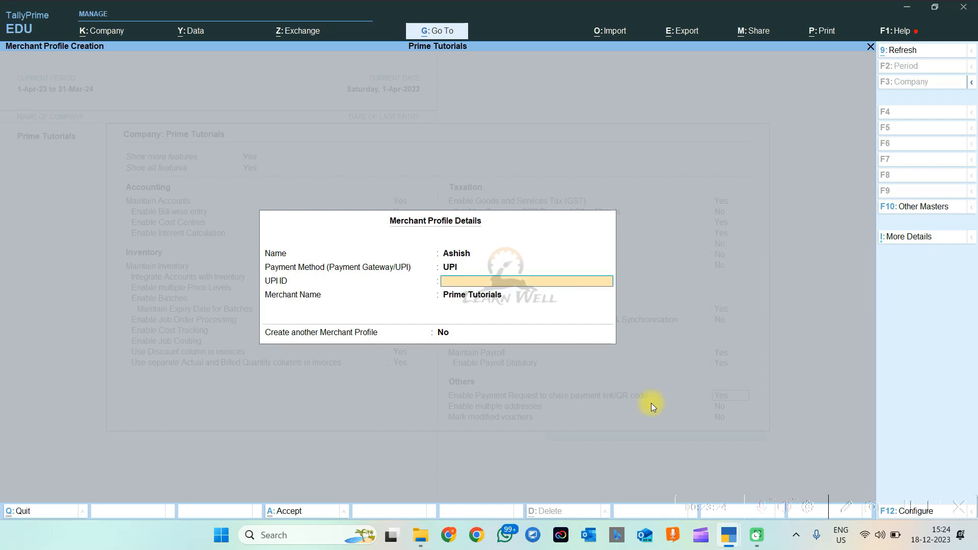
pyautogui.press('Return')
pyautogui.press('Return')
pyautogui.write('@ybl')
pyautogui.press('Return')
pyautogui.press('Return')
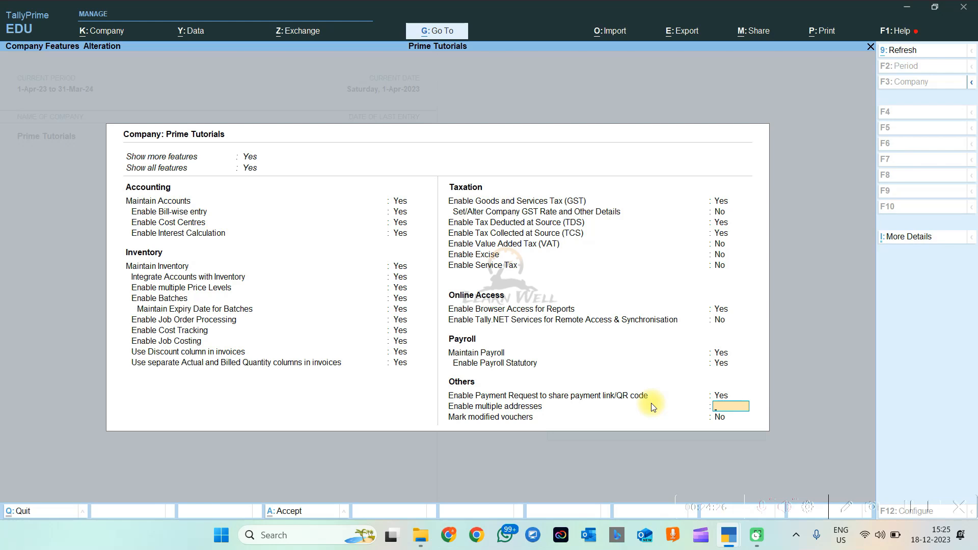
# Set Enable multiple addresses to Yes and move through the address contact fields
pyautogui.write('y')
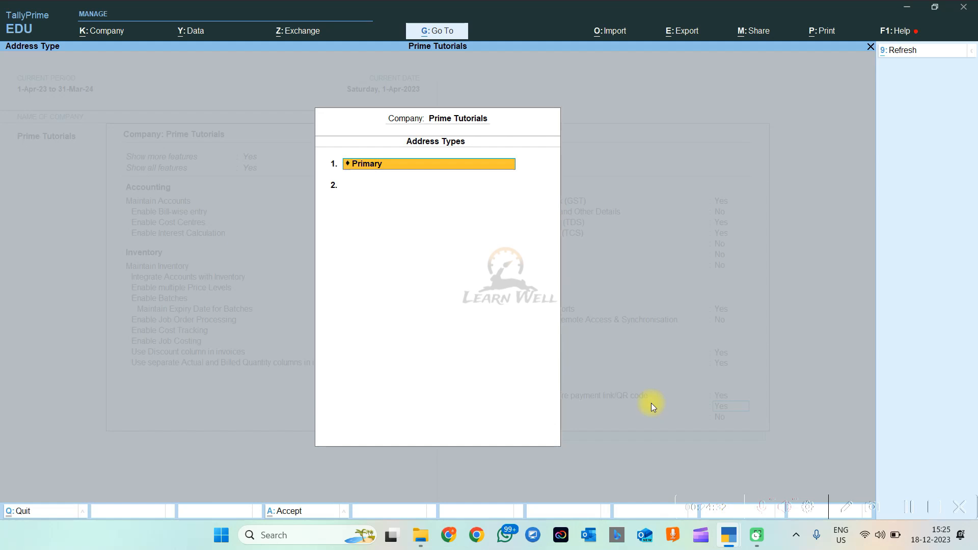
pyautogui.press('Return')
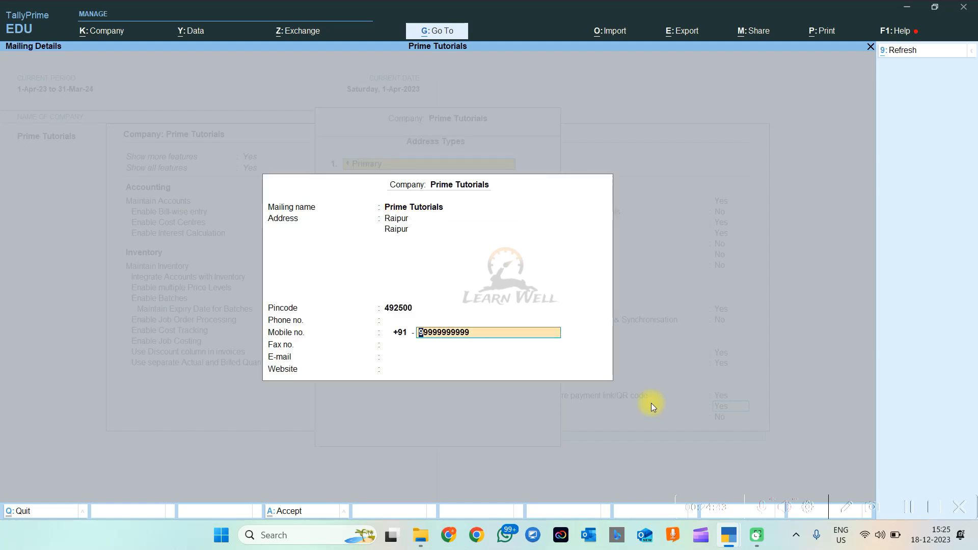
pyautogui.press('Return')
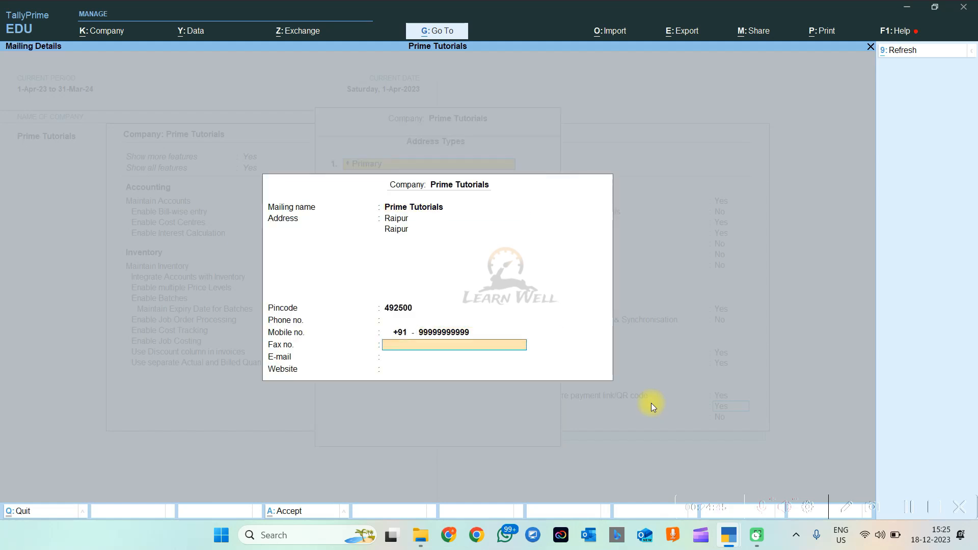
pyautogui.press('Return')
pyautogui.press('Return')
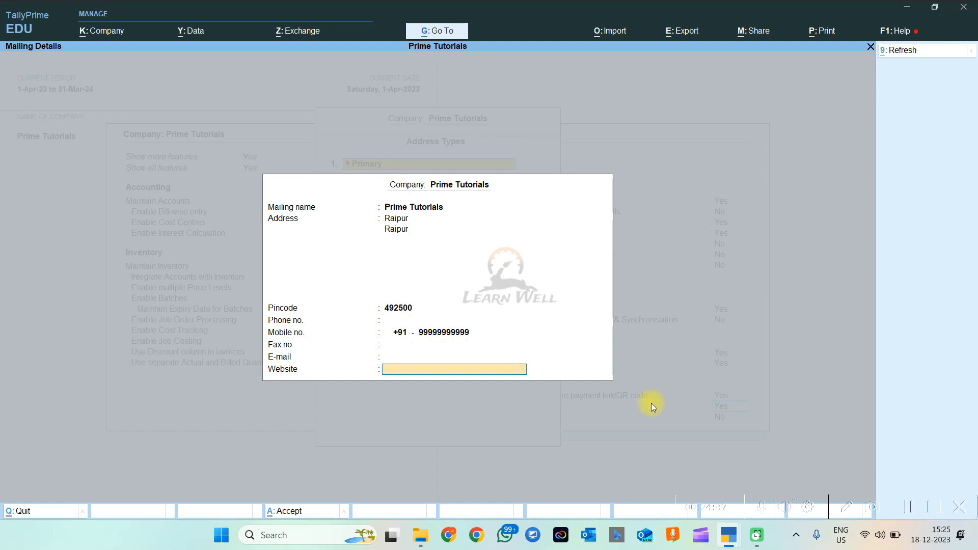
pyautogui.press('Return')
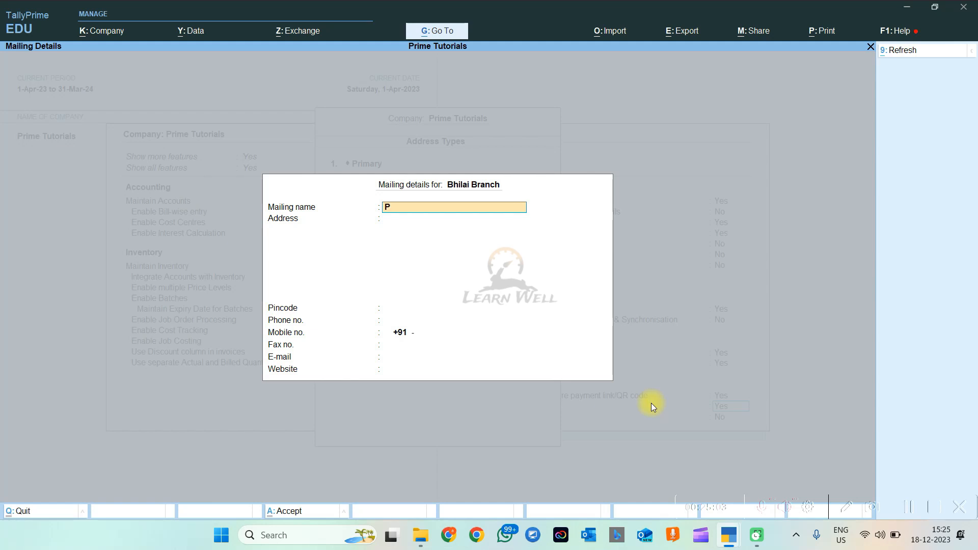
# Give the Bhilai Branch address mailing name 'Prime Tutorials' and address 'Bhilai', then save it
pyautogui.write('rime Tutorials')
pyautogui.press('Return')
pyautogui.write('A')
pyautogui.press('BackSpace')
pyautogui.write('Bh')
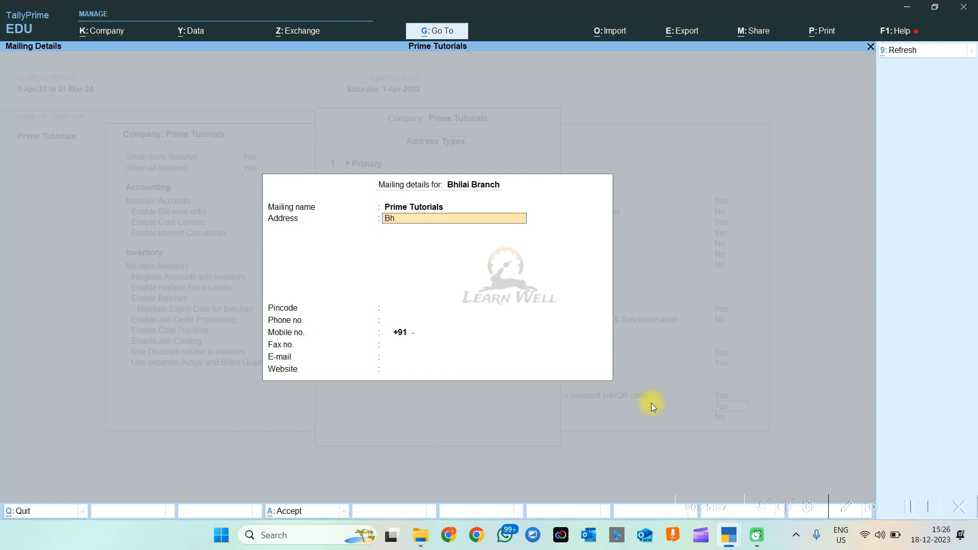
pyautogui.write('ilai')
pyautogui.press('Return')
pyautogui.write('Bhilai')
pyautogui.press('Return')
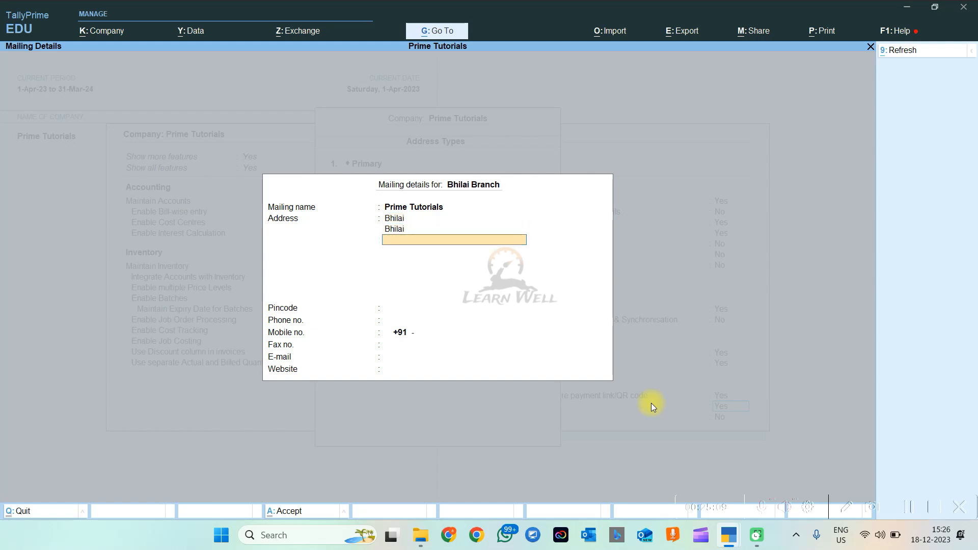
pyautogui.press('Return')
pyautogui.press('Return')
pyautogui.press('Return')
pyautogui.press('Return')
pyautogui.press('Return')
pyautogui.press('Return')
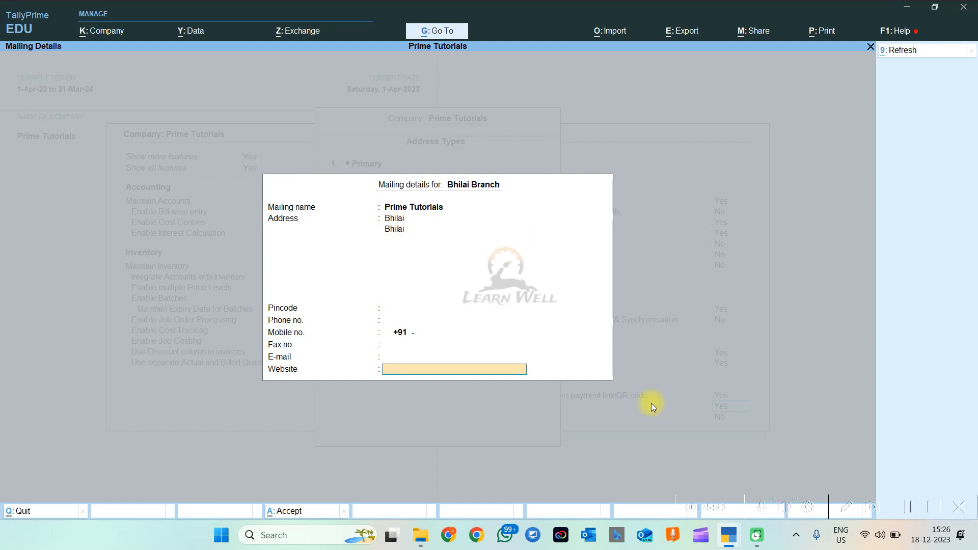
pyautogui.press('Return')
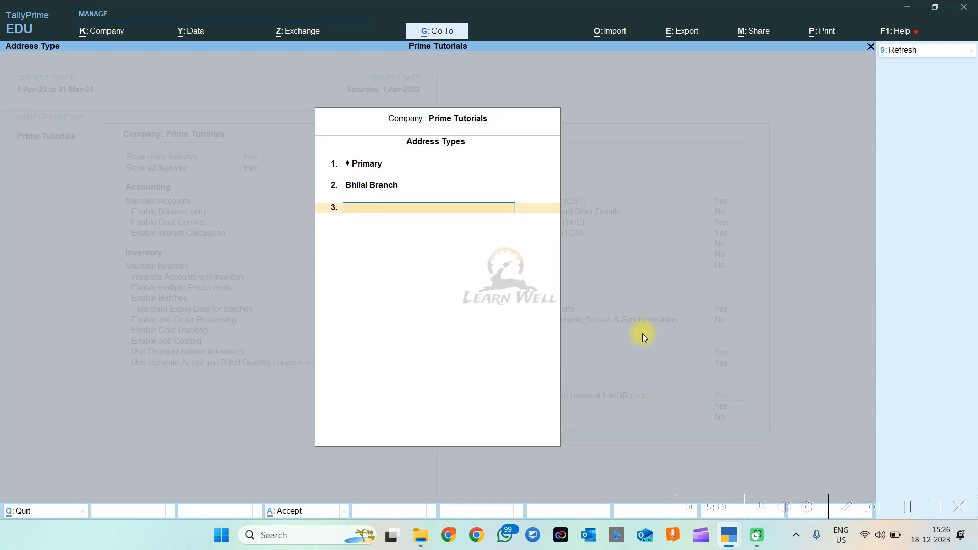
pyautogui.press('Return')
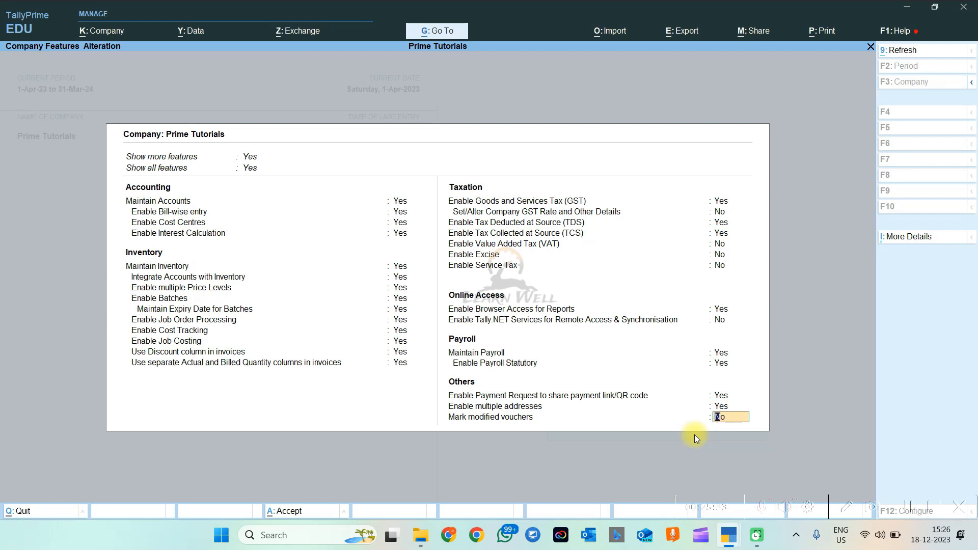
# Set Mark modified vouchers to Yes, save the features, and reopen Company Features to verify
pyautogui.press('Return')
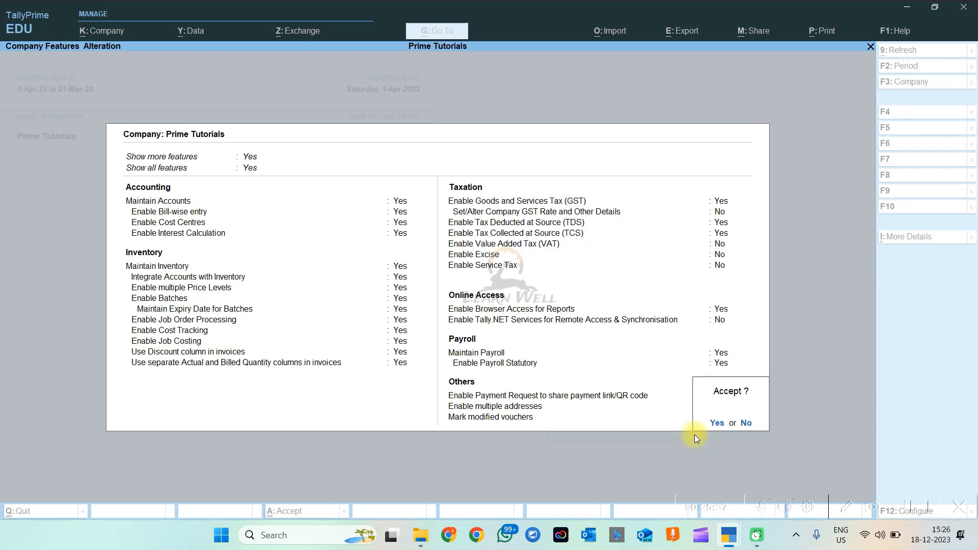
pyautogui.press('y')
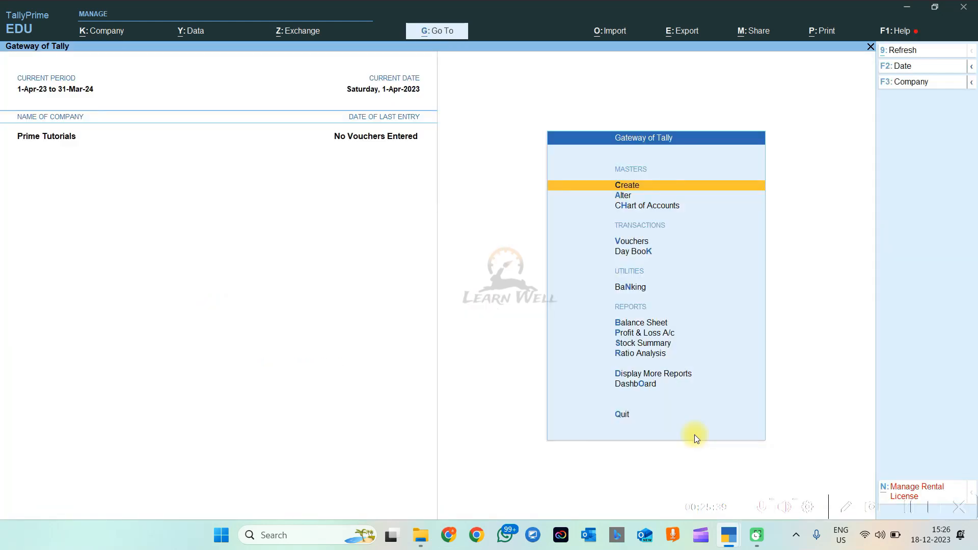
pyautogui.click(114, 30)
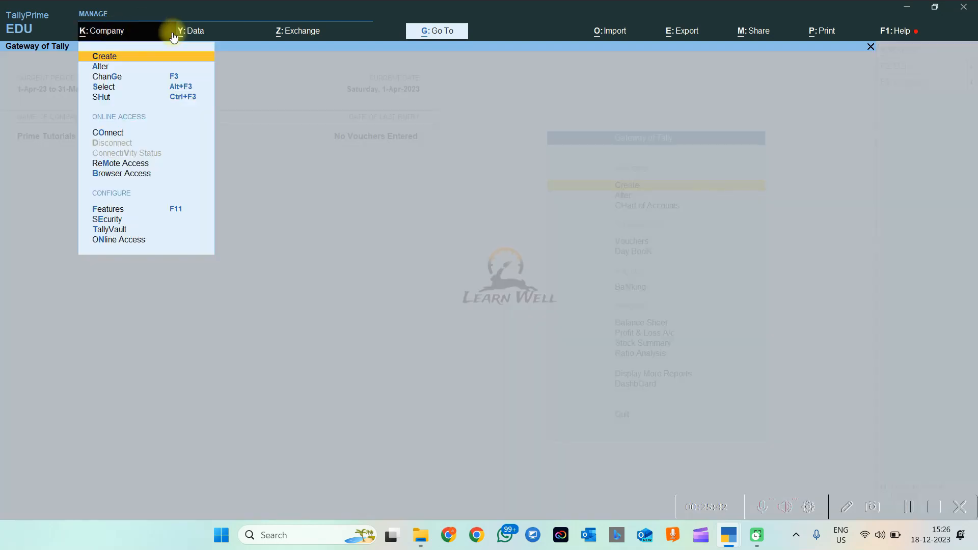
pyautogui.click(117, 214)
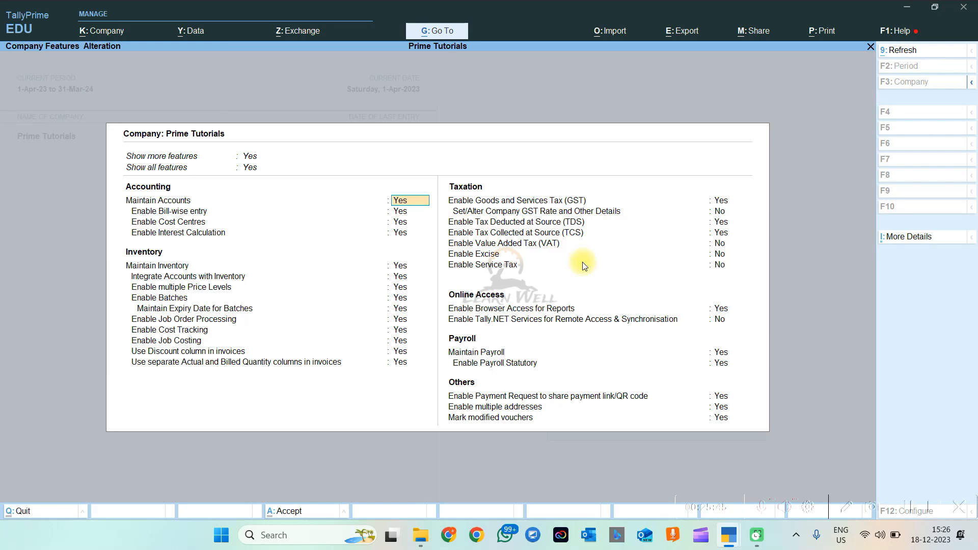
pyautogui.press('Escape')
pyautogui.press('Escape')
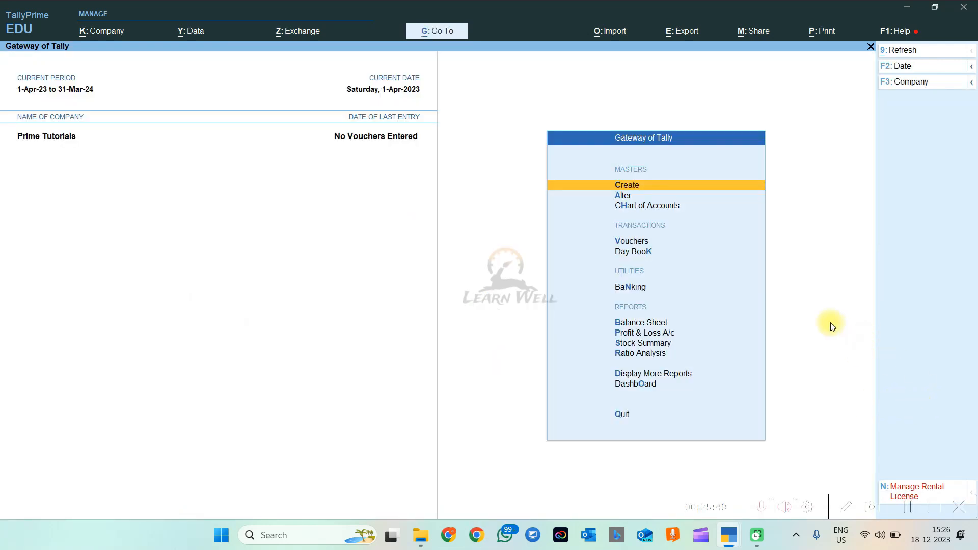
pyautogui.press('v')
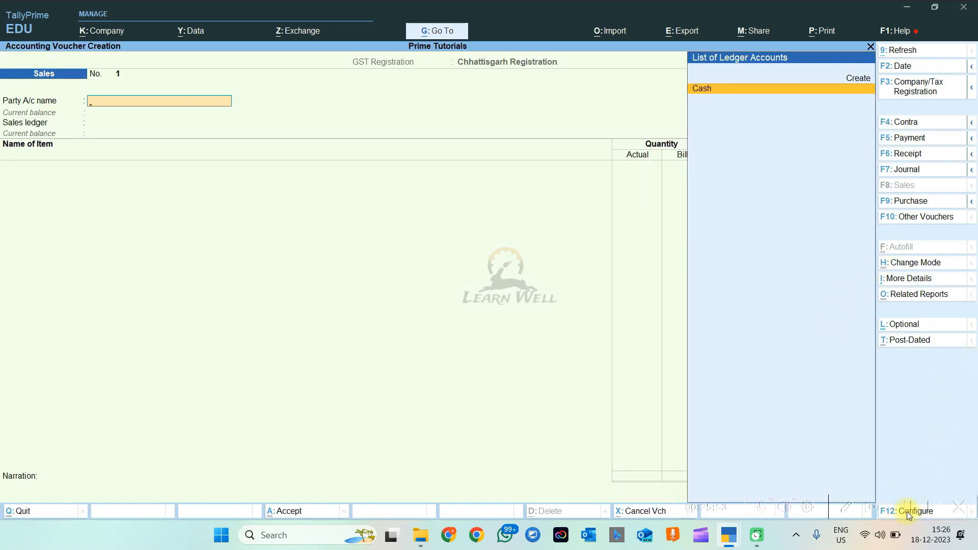
pyautogui.press('Escape')
pyautogui.press('Escape')
pyautogui.press('Escape')
pyautogui.press('Escape')
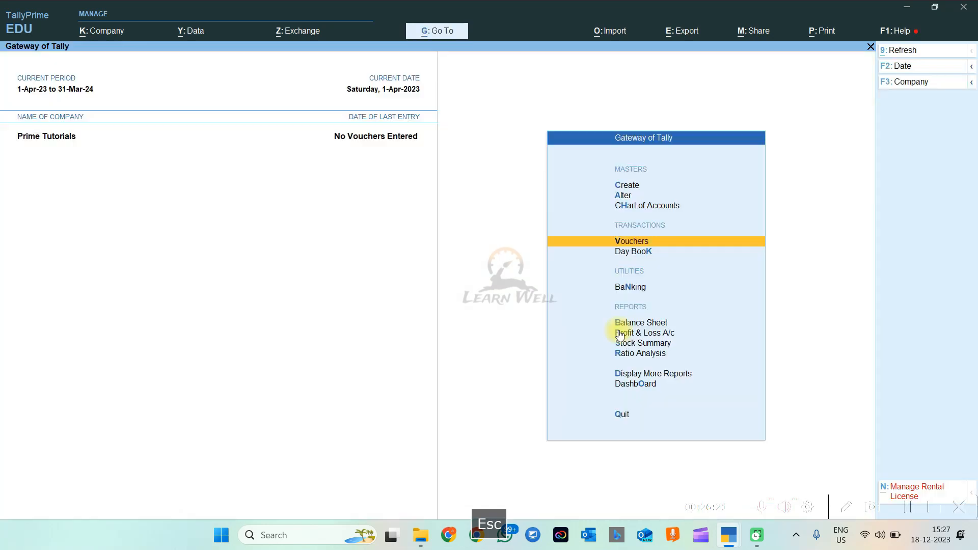
pyautogui.click(104, 31)
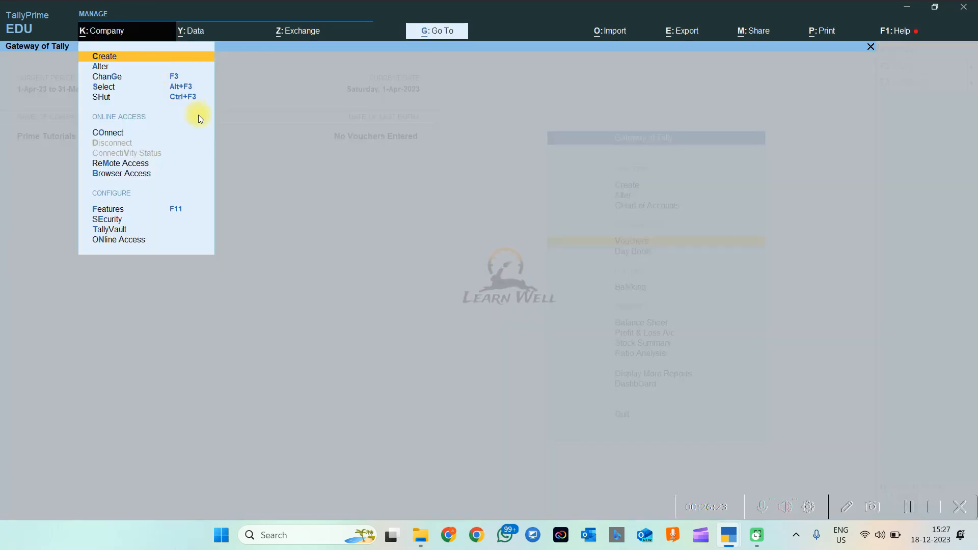
pyautogui.click(576, 357)
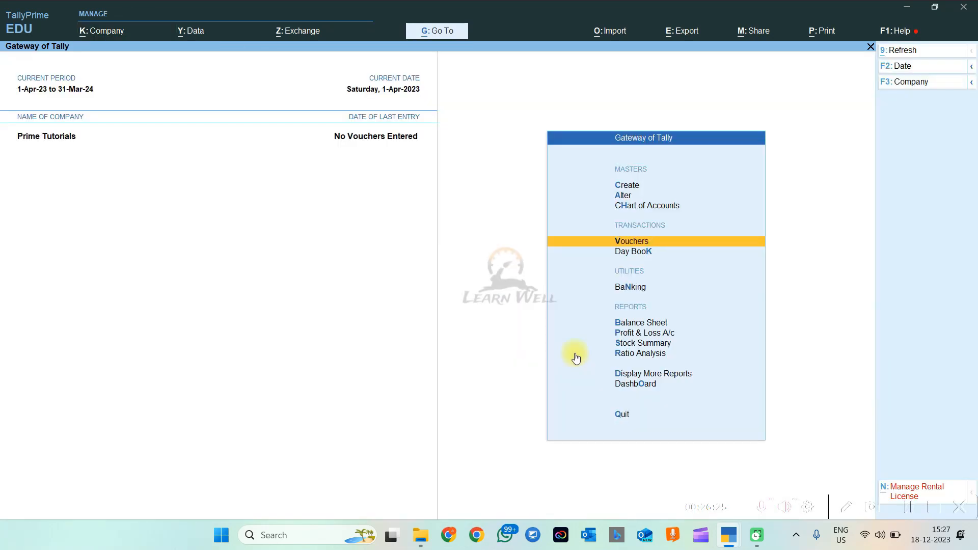